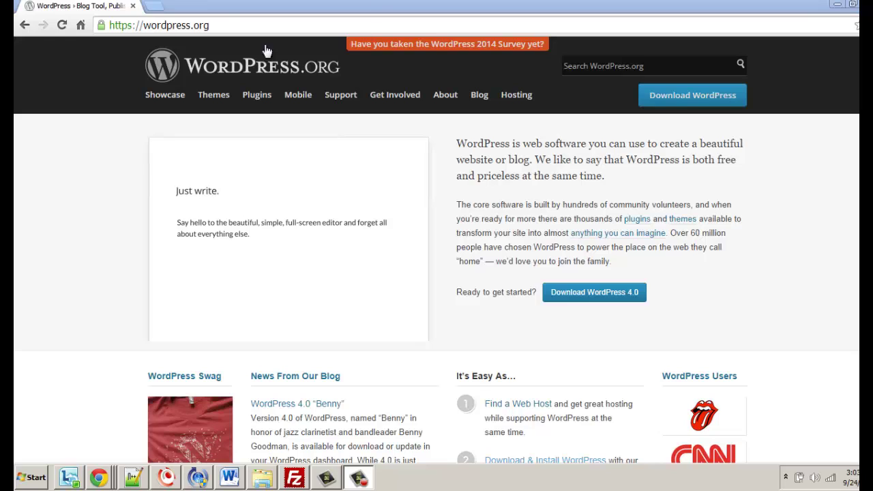
- Download the WordPress 4.0 zip from the wordpress.org download page
left_click_drag(217, 25, 144, 27)
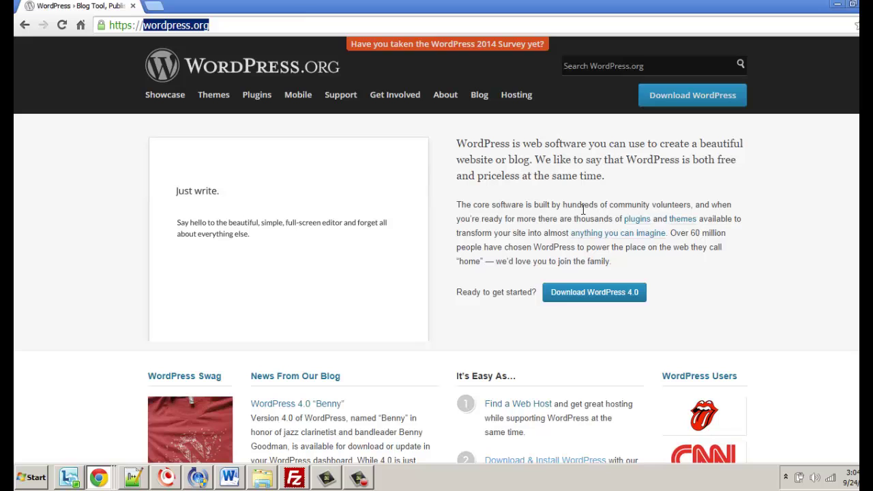
left_click(602, 294)
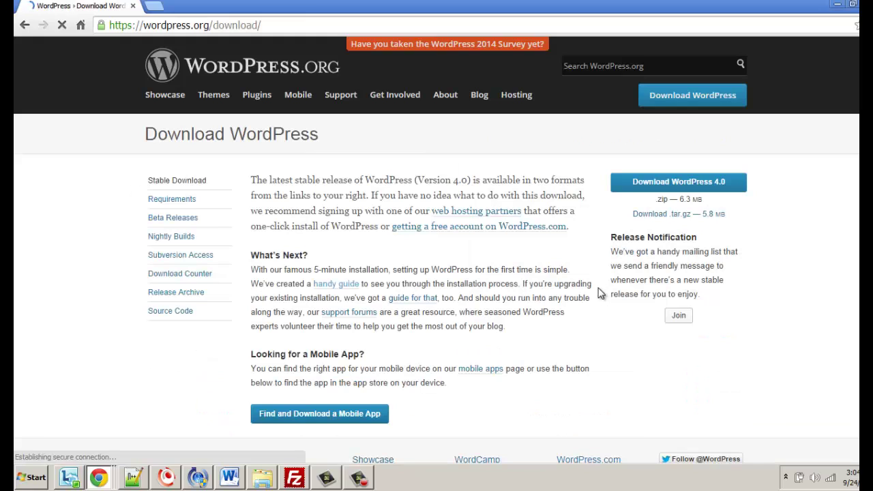
left_click(670, 188)
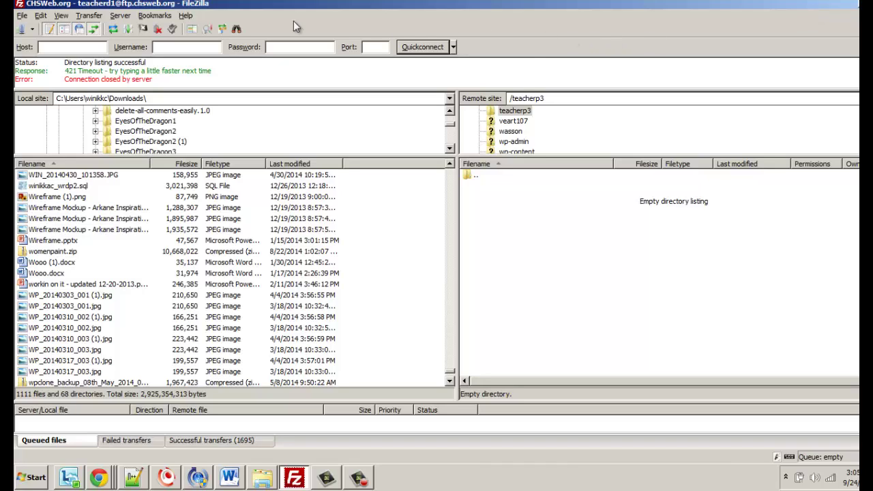
- Disconnect from the FTP server and restore the FileZilla window to a smaller size, moved up and left
left_click(157, 29)
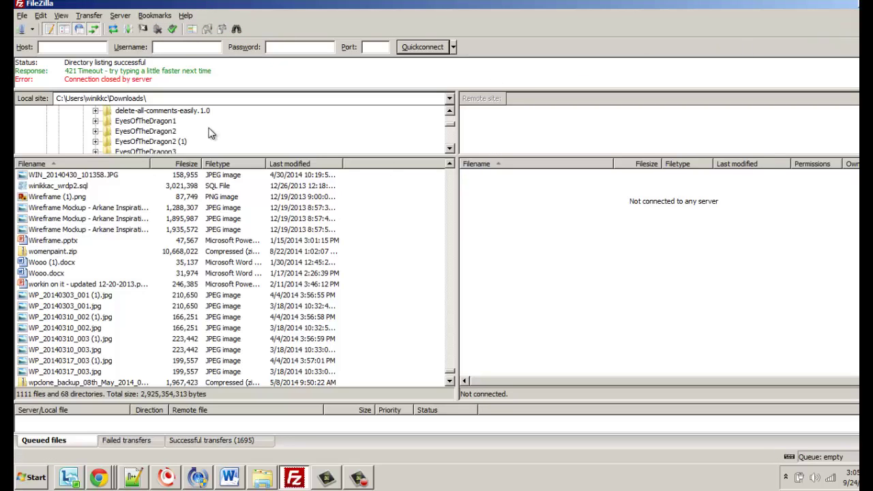
left_click(856, 4)
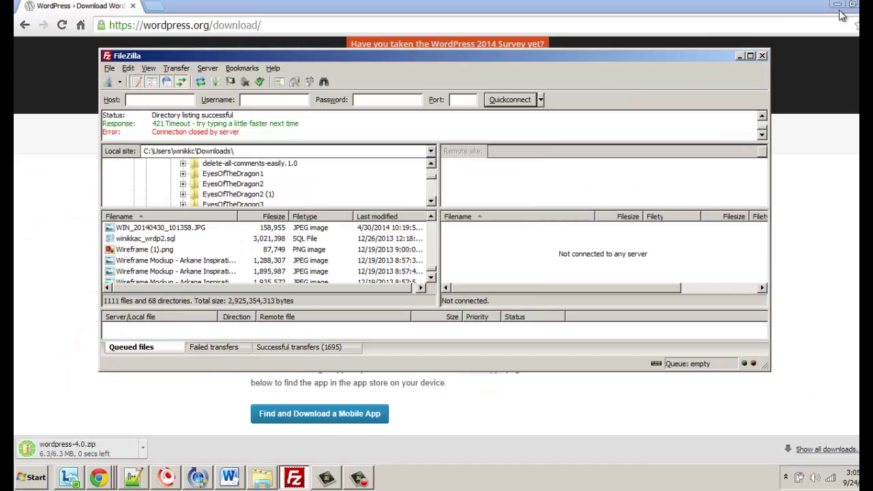
left_click_drag(681, 54, 603, 10)
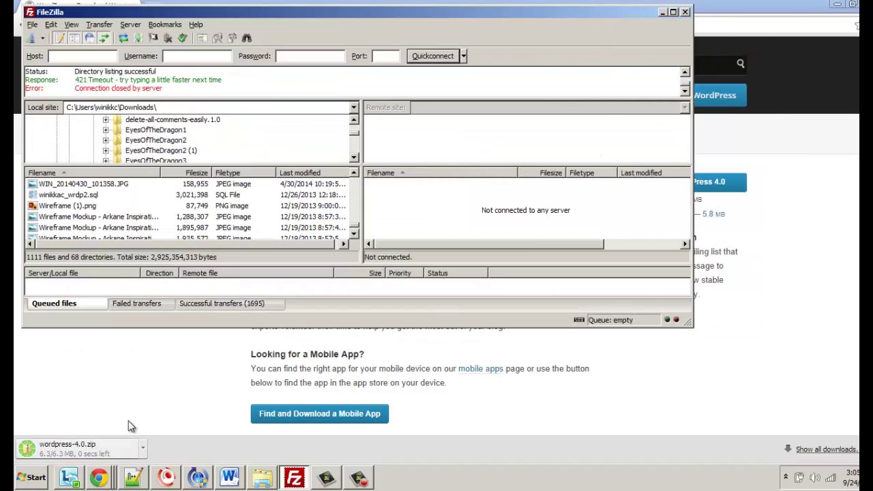
- In Site Manager, review My WordPress site's host ftp.chsweb.org and its saved user name
left_click(31, 40)
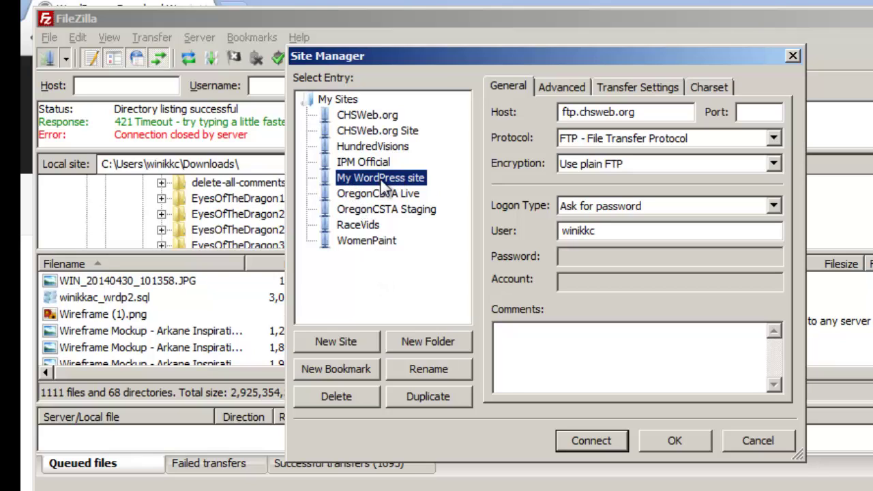
left_click_drag(560, 111, 657, 102)
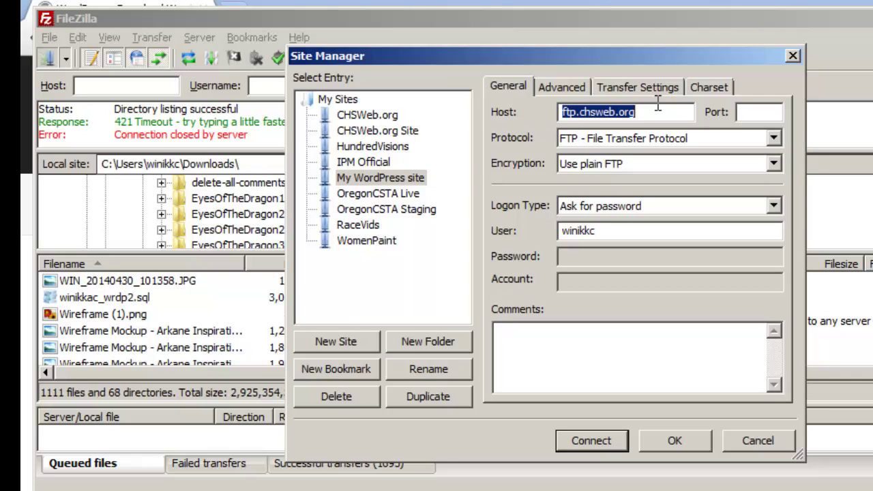
left_click_drag(578, 113, 647, 113)
left_click_drag(645, 113, 522, 112)
left_click_drag(606, 230, 560, 231)
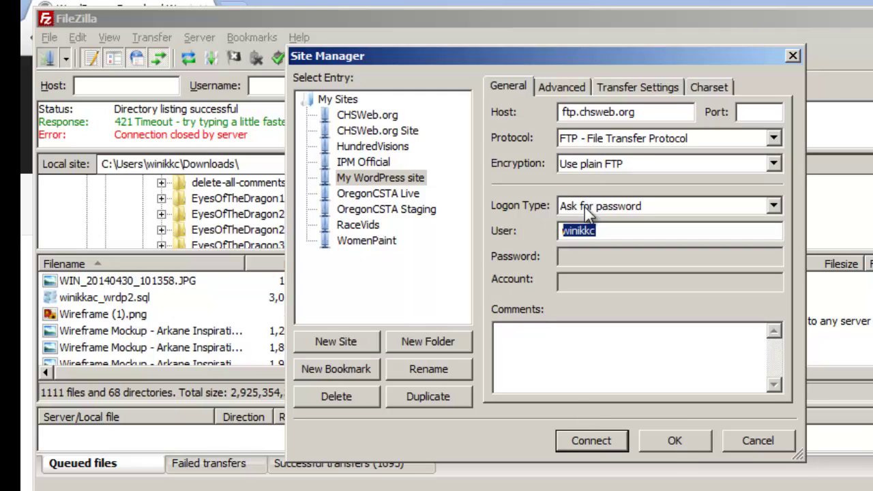
- Show My WordPress site's Advanced settings and focus the empty Default local directory field
left_click(566, 85)
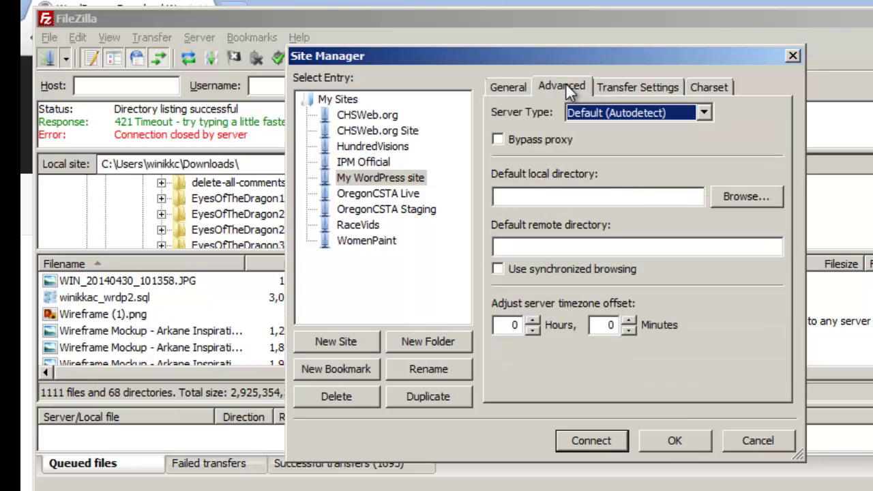
left_click(509, 196)
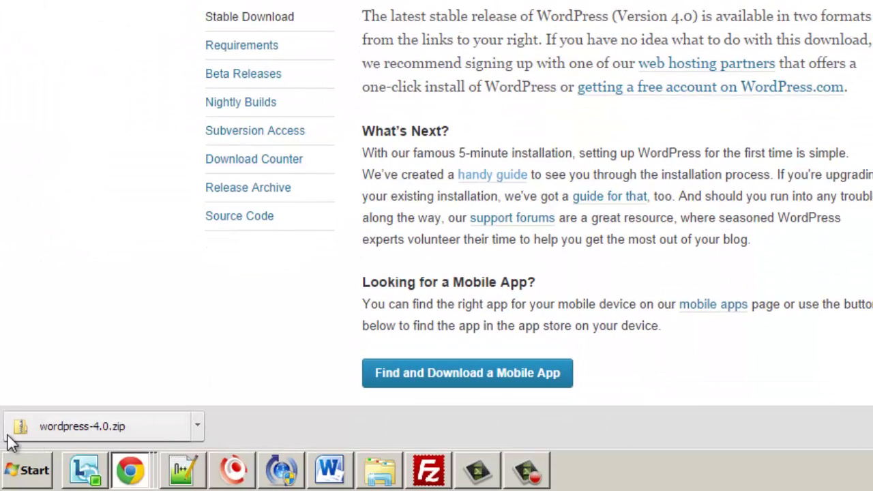
- Extract the downloaded wordpress-4.0.zip into a wordpress-4.0 folder in Downloads
left_click(199, 427)
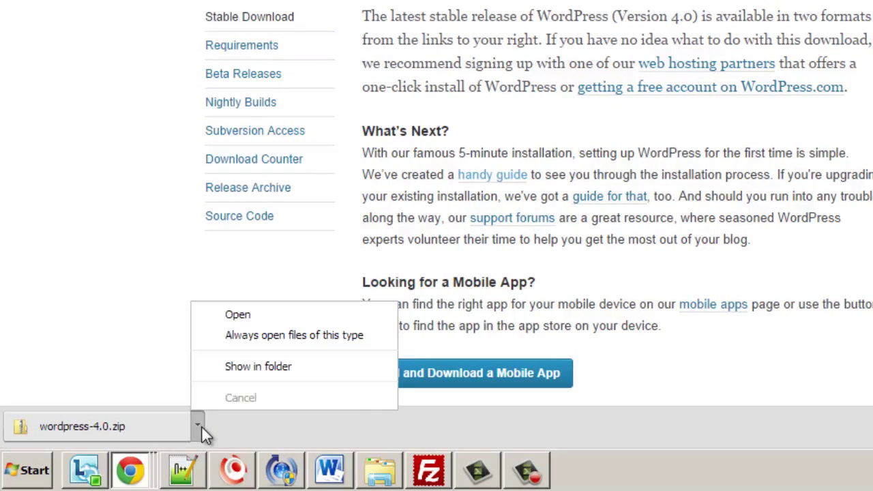
left_click(254, 366)
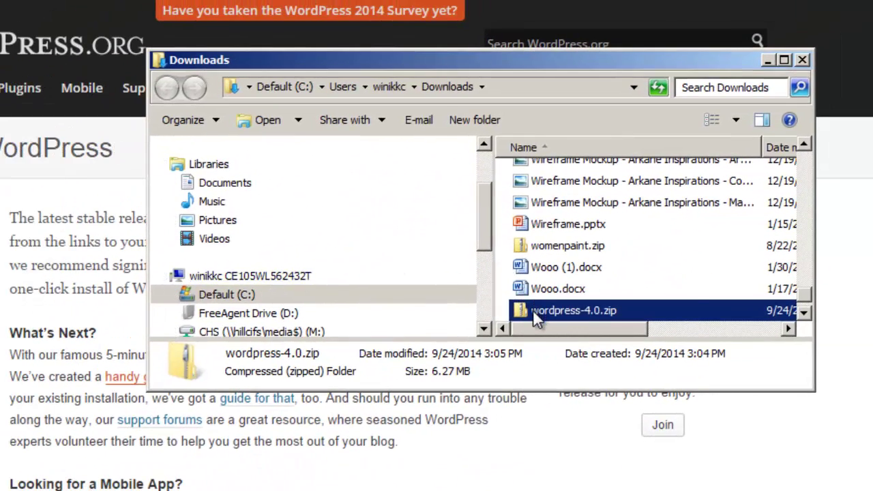
right_click(533, 310)
left_click(583, 281)
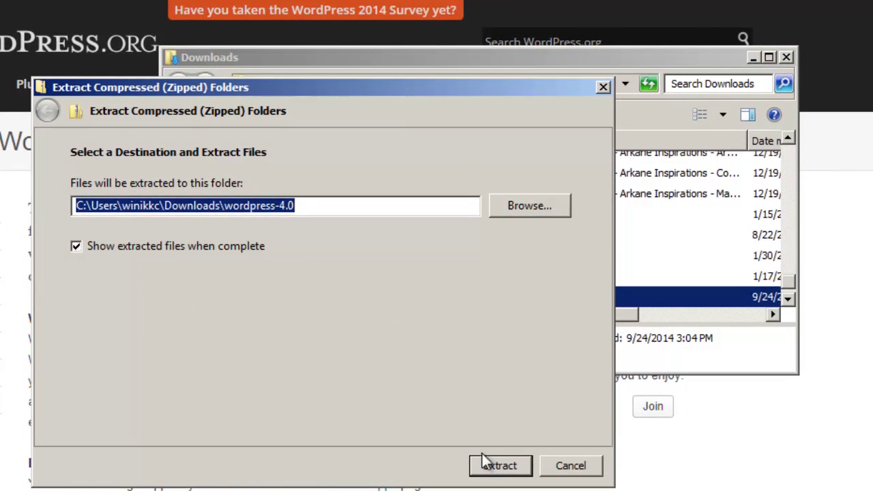
left_click(496, 464)
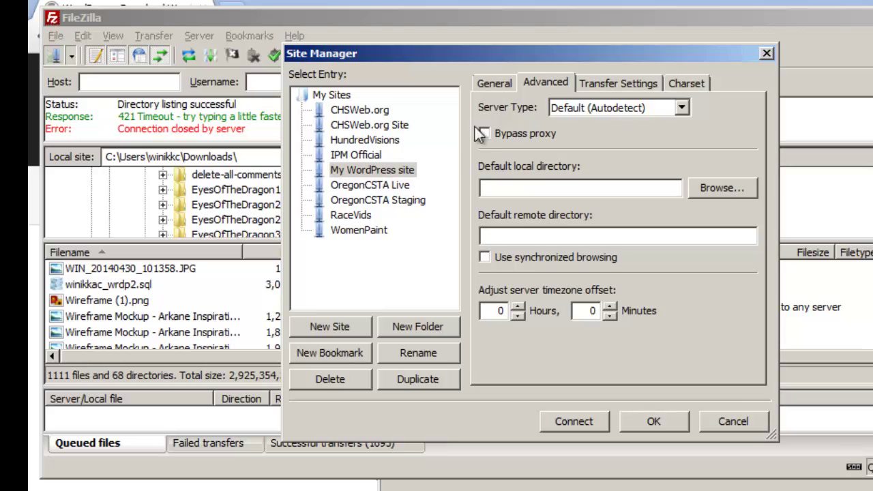
- Save the site settings and connect to My WordPress site; the first login fails
left_click(497, 83)
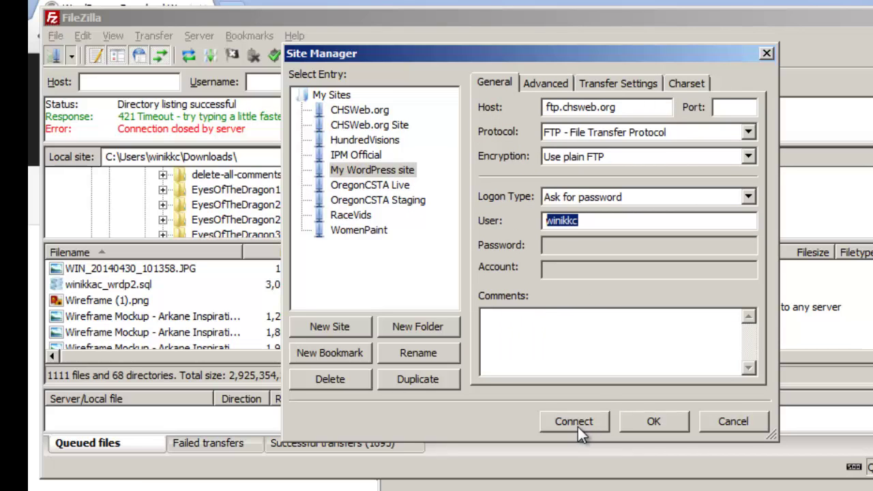
left_click(654, 424)
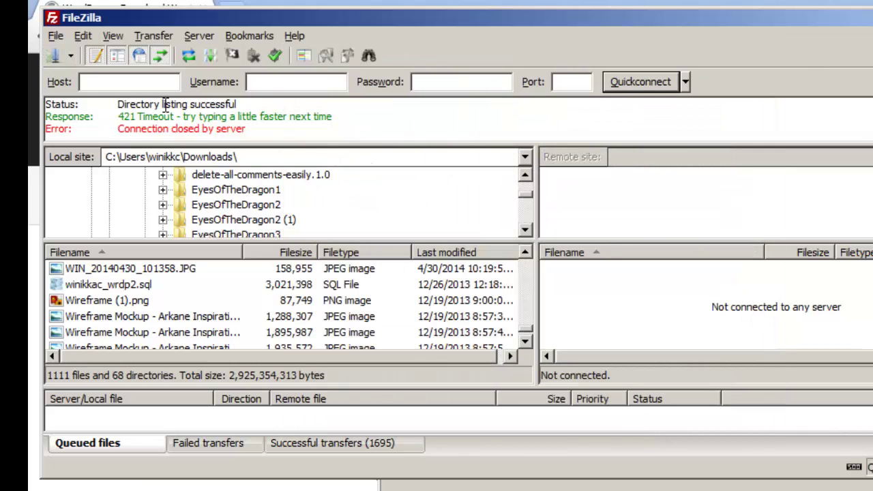
left_click(73, 62)
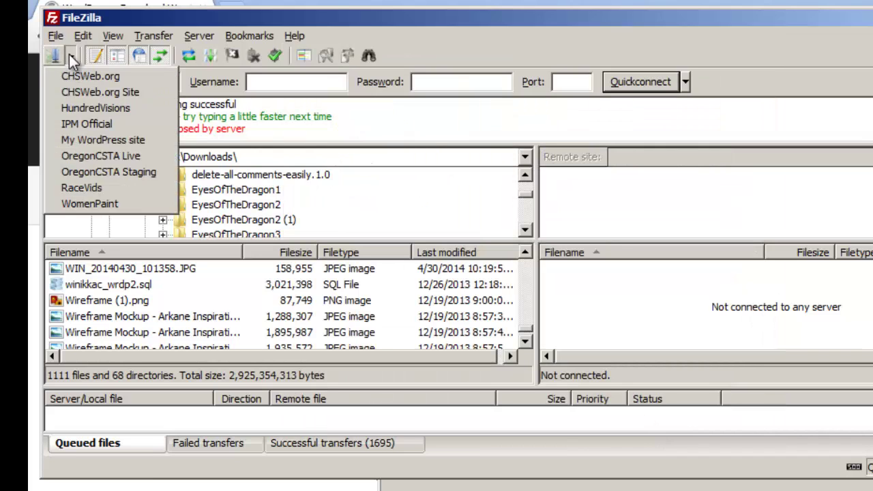
left_click(101, 139)
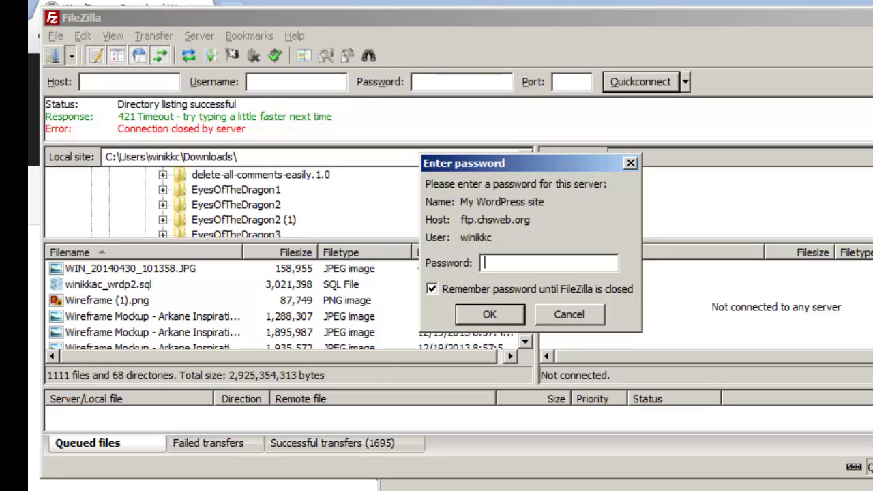
key("Return")
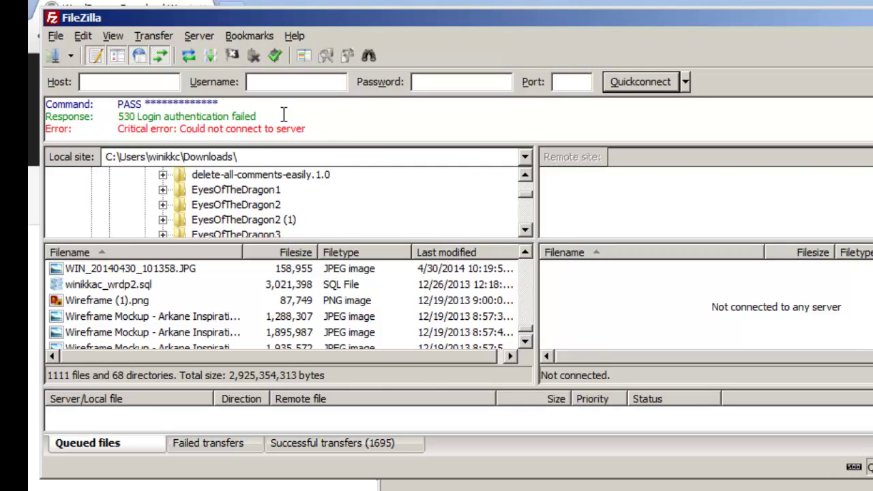
left_click_drag(230, 102, 42, 106)
left_click_drag(341, 132, 32, 121)
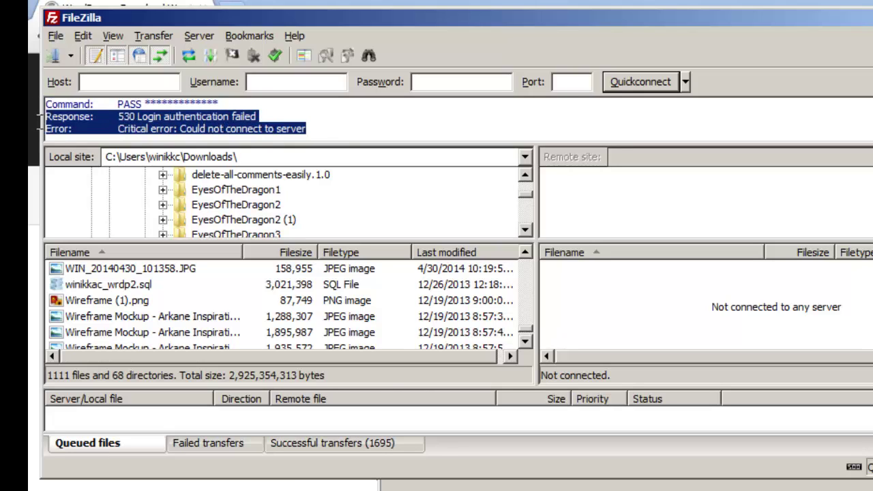
- Reconnect to My WordPress site, entering the account password, to open the empty /teacherp3 folder
left_click(71, 57)
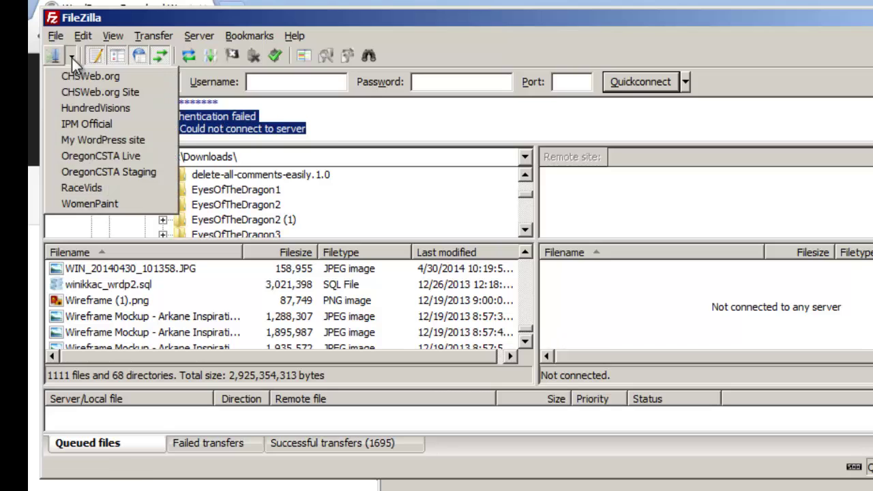
left_click(107, 136)
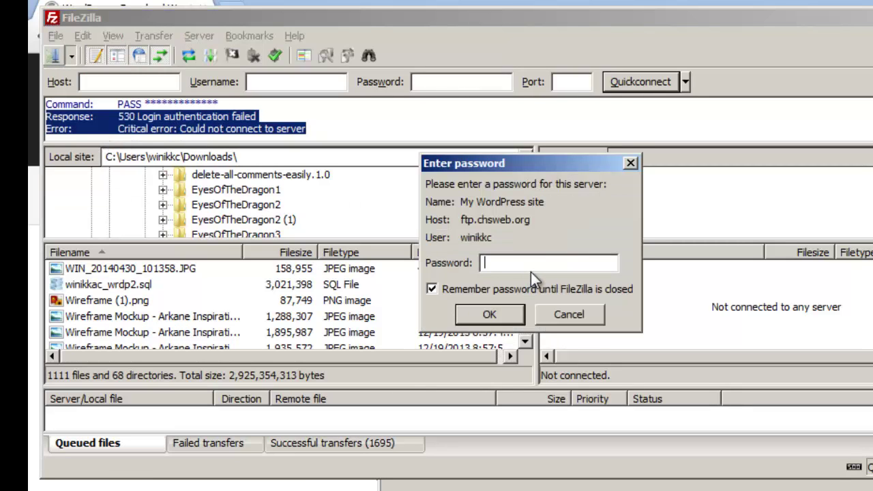
type("***********")
key("Return")
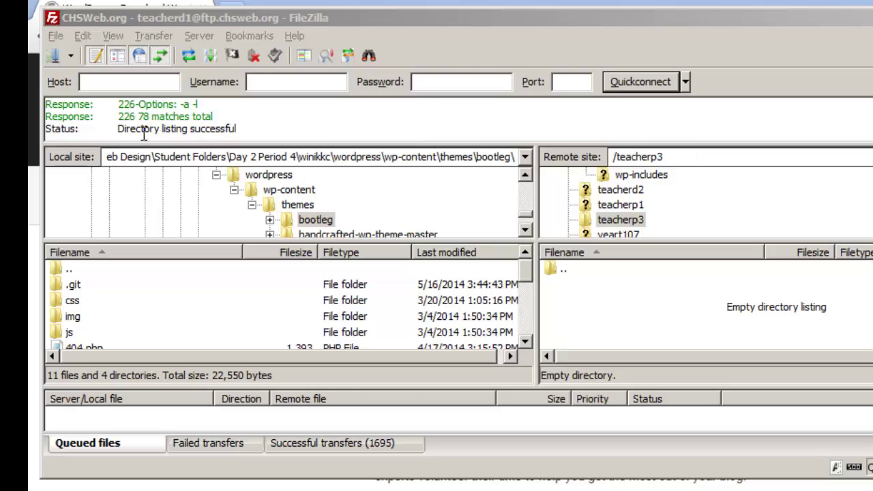
- Bring FileZilla forward and highlight the directory listing status message in the log
left_click(48, 129)
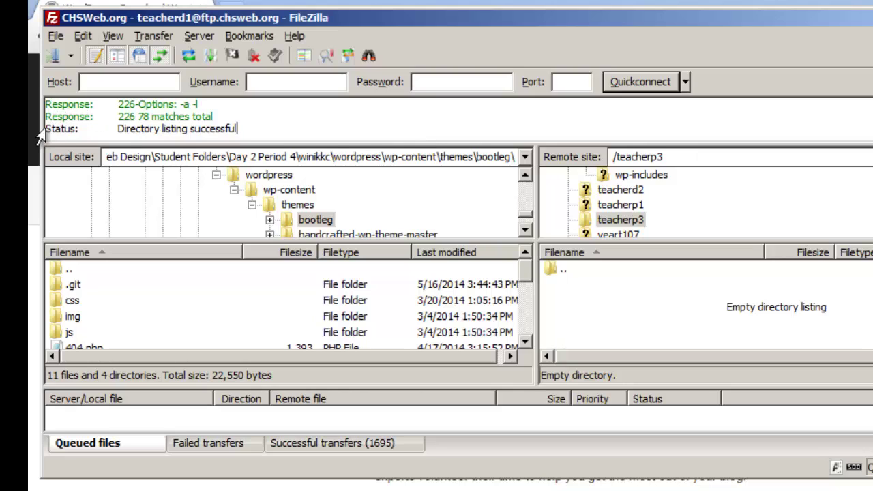
left_click_drag(54, 129, 312, 132)
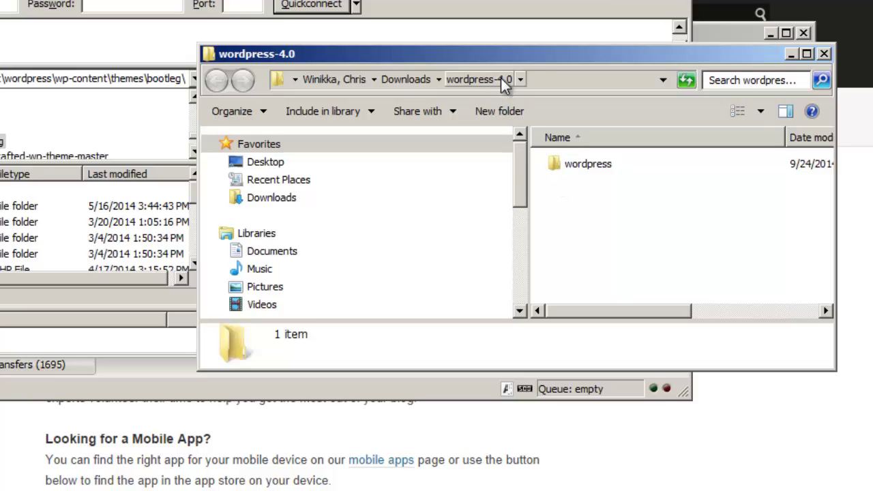
- Open the inner wordpress folder in Explorer and copy its full path
left_click_drag(540, 62, 372, 8)
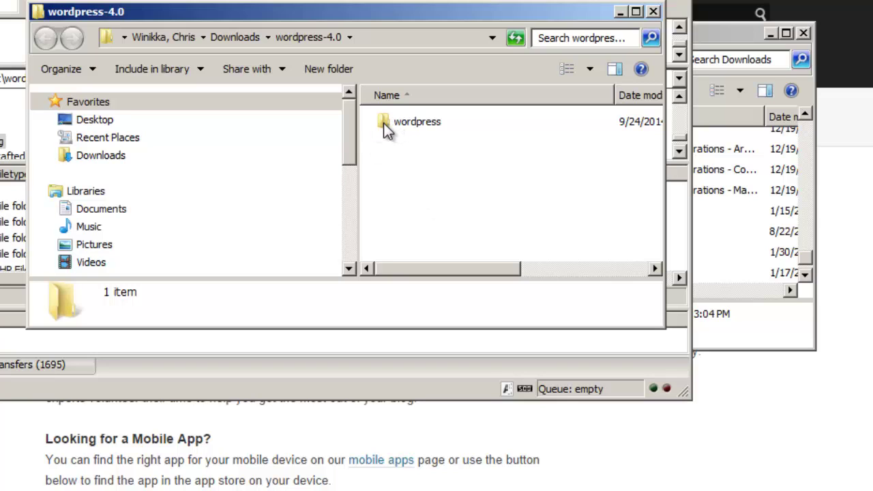
double_click(386, 129)
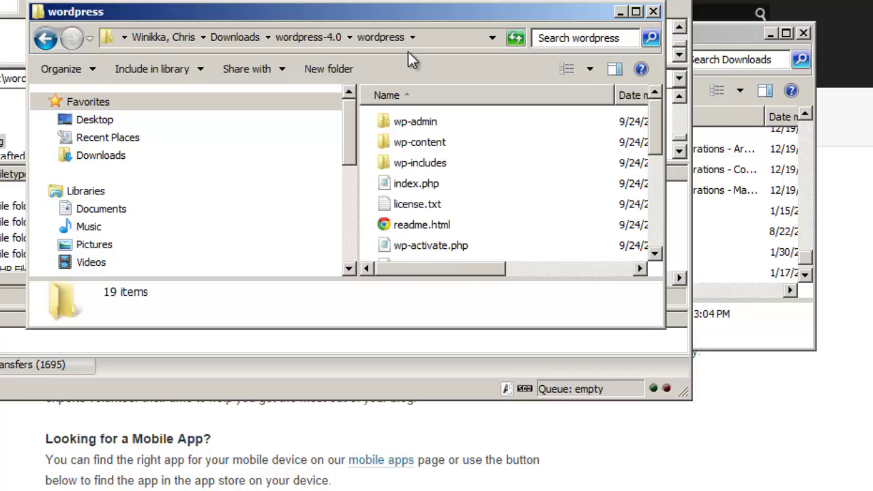
left_click(442, 38)
right_click(301, 39)
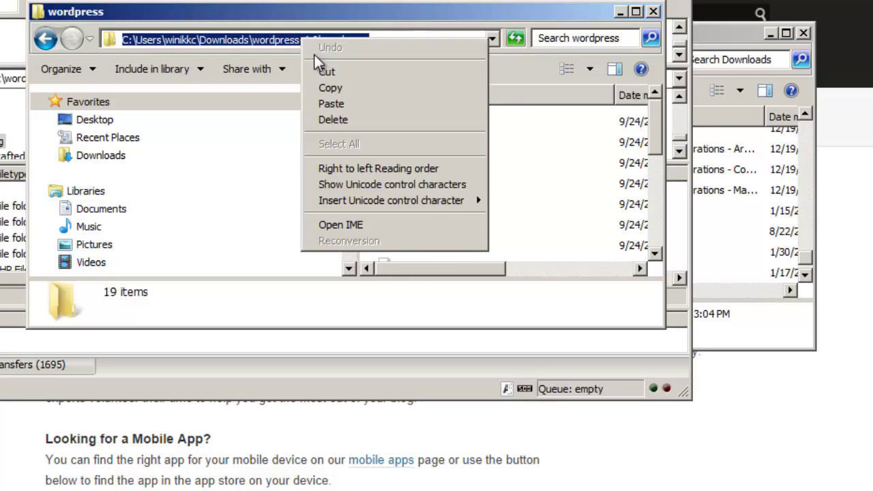
left_click(330, 87)
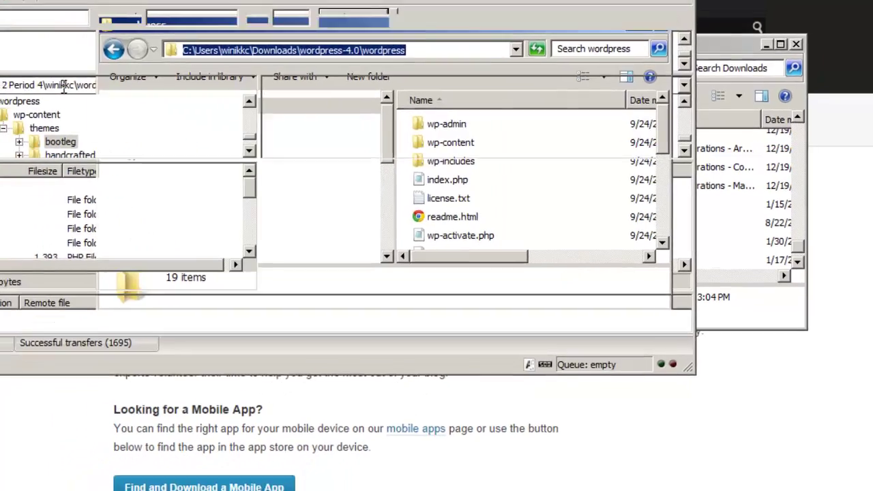
right_click(172, 93)
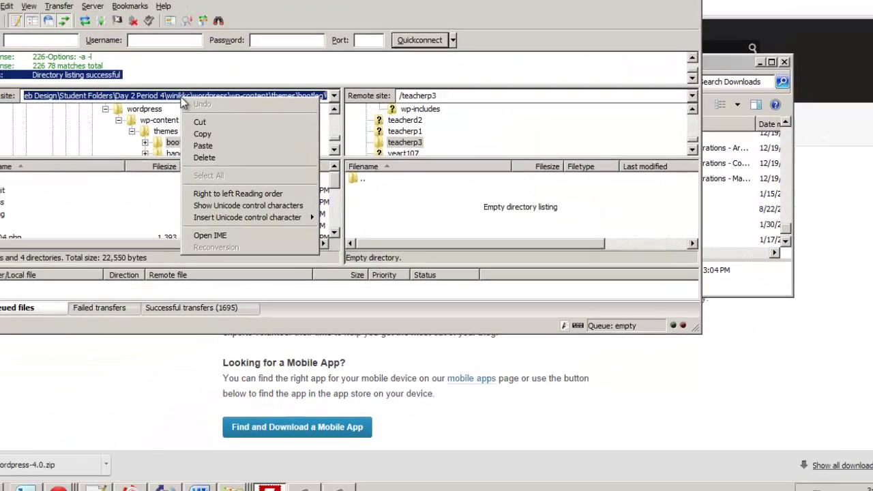
- Set FileZilla's local site to the wordpress folder and upload all 19 items to /teacherp3
left_click(239, 149)
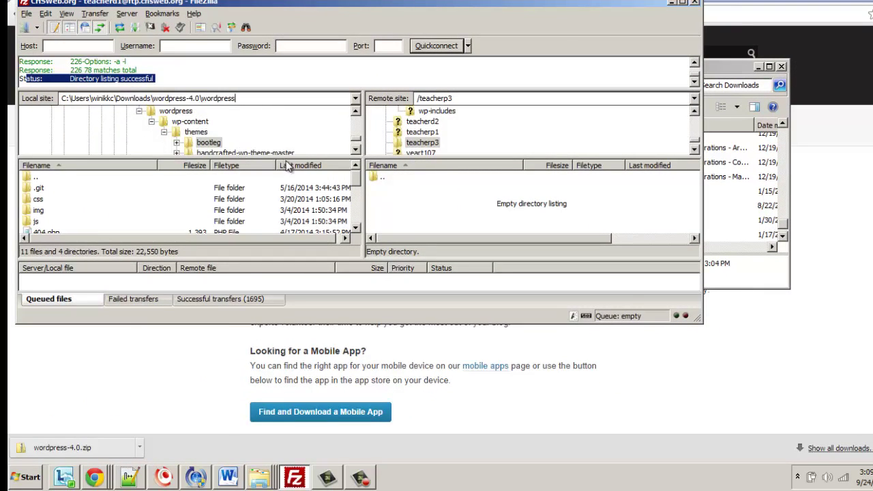
key("Return")
left_click(36, 188)
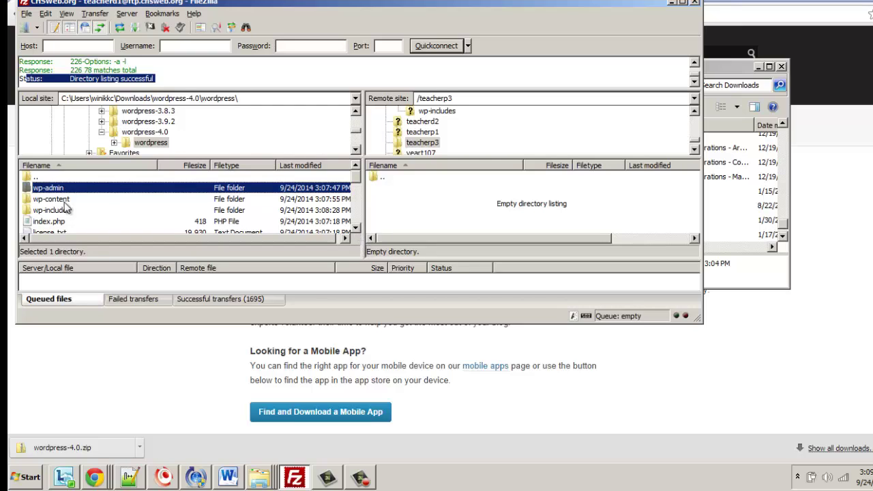
key("ctrl+a")
right_click(174, 202)
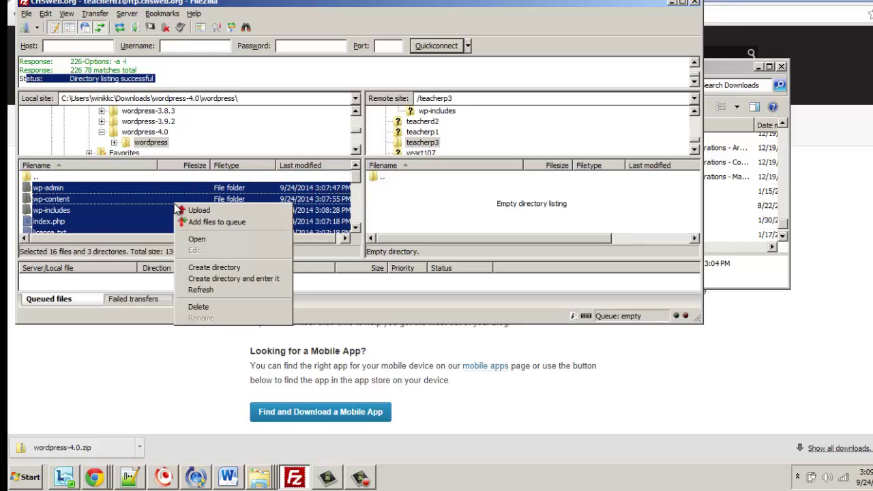
left_click(199, 210)
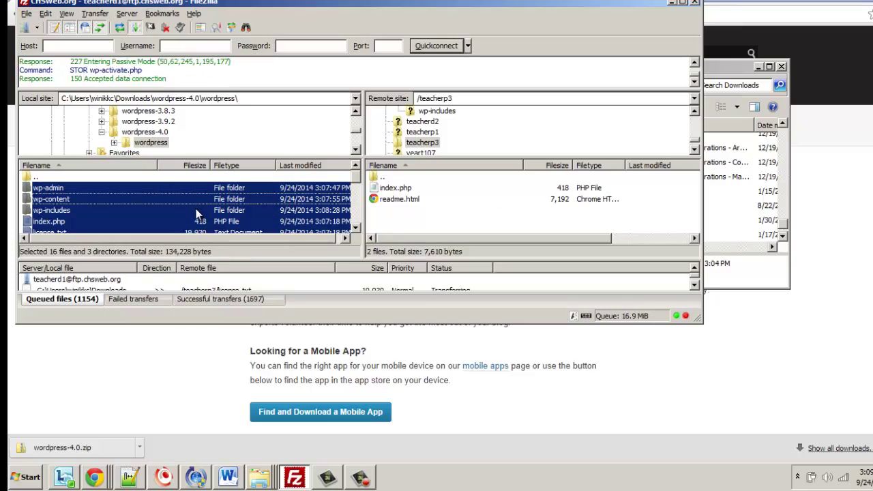
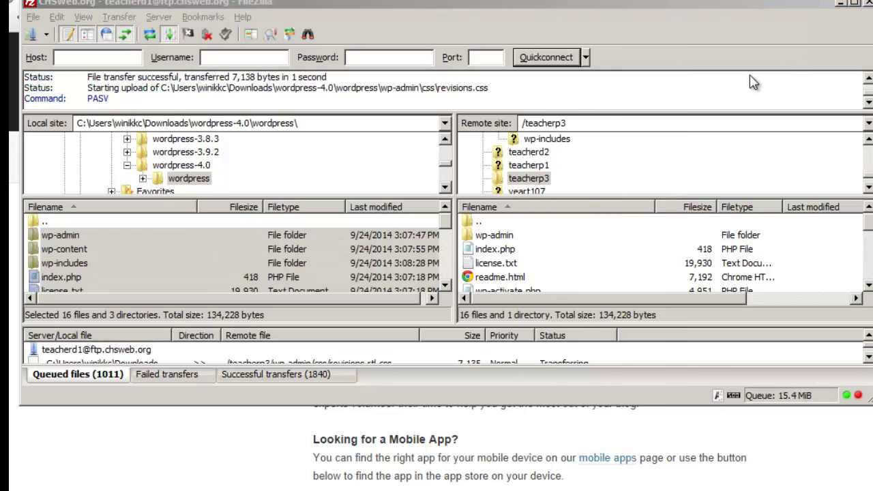
- Bring the GoDaddy hosting panel for chsweb.org to the front and maximize the browser window
key("alt+Tab")
double_click(556, 43)
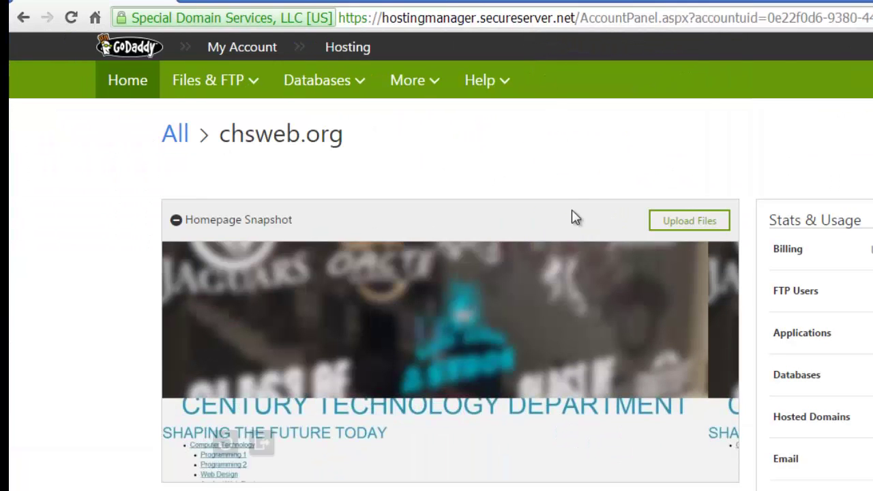
left_click(360, 93)
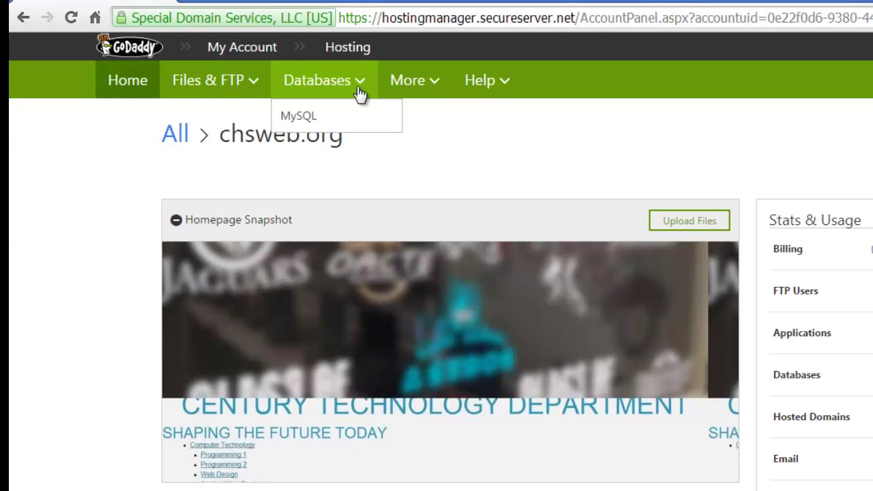
left_click(298, 120)
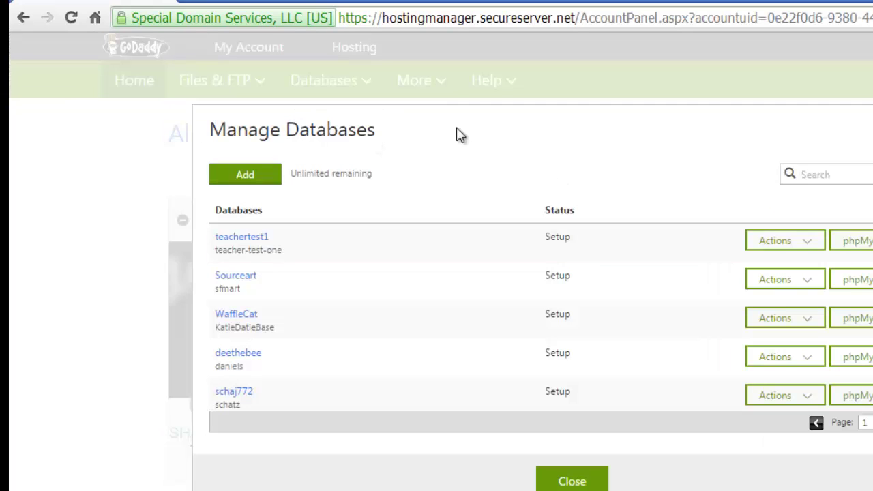
left_click(260, 177)
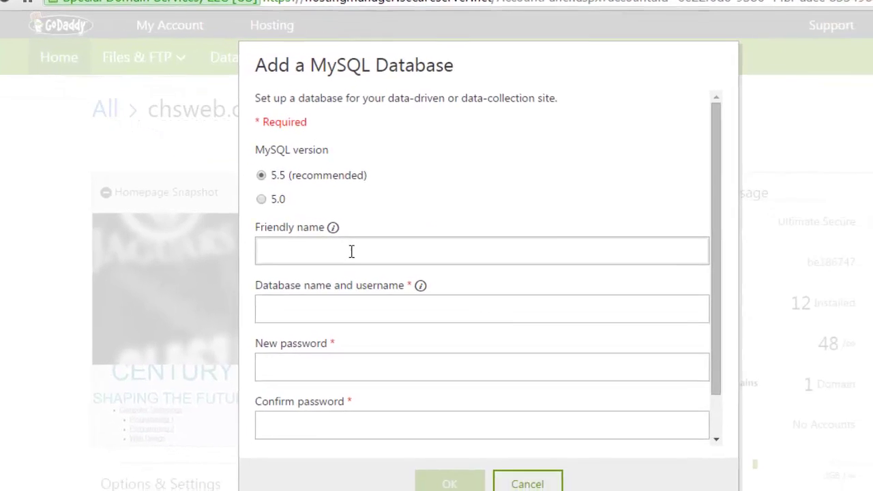
left_click(351, 251)
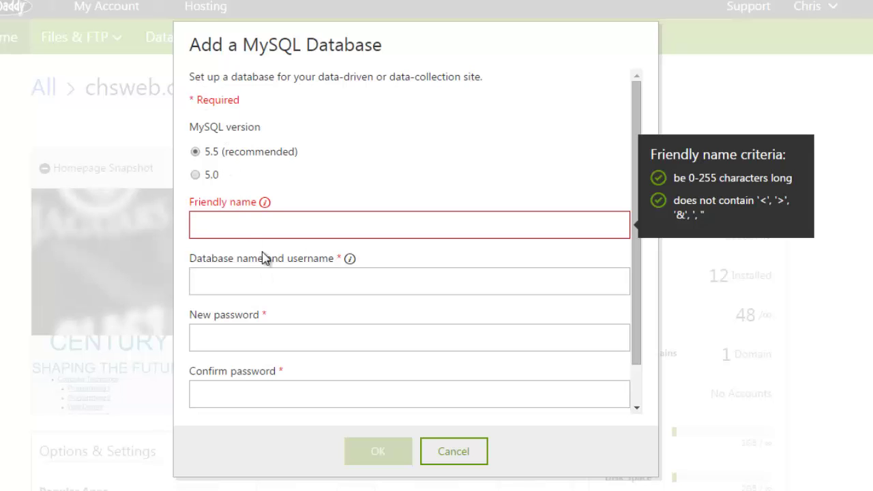
left_click(251, 278)
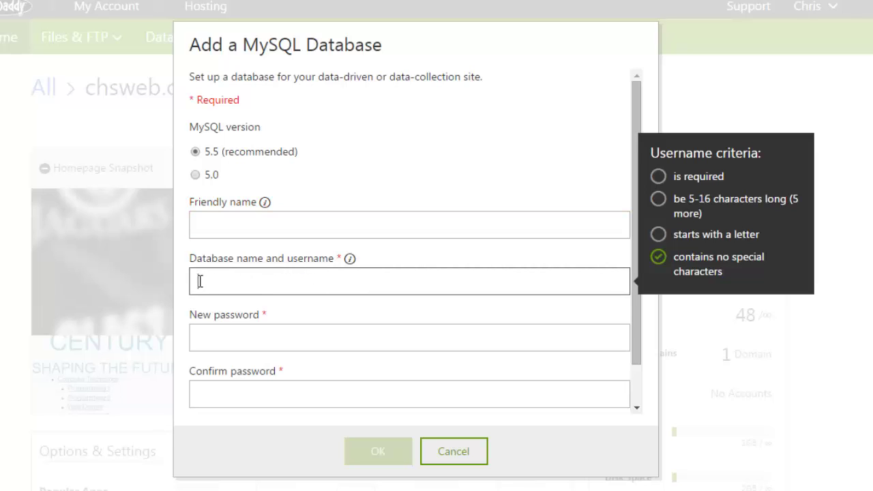
left_click(273, 337)
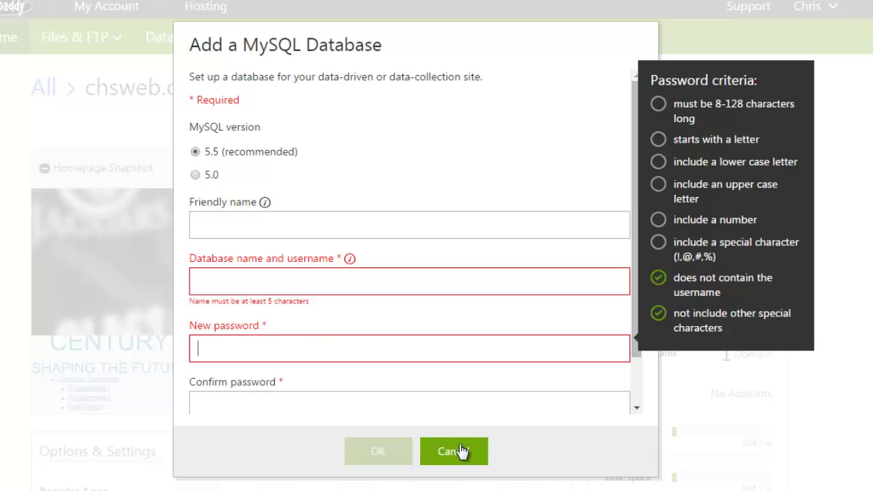
left_click(463, 456)
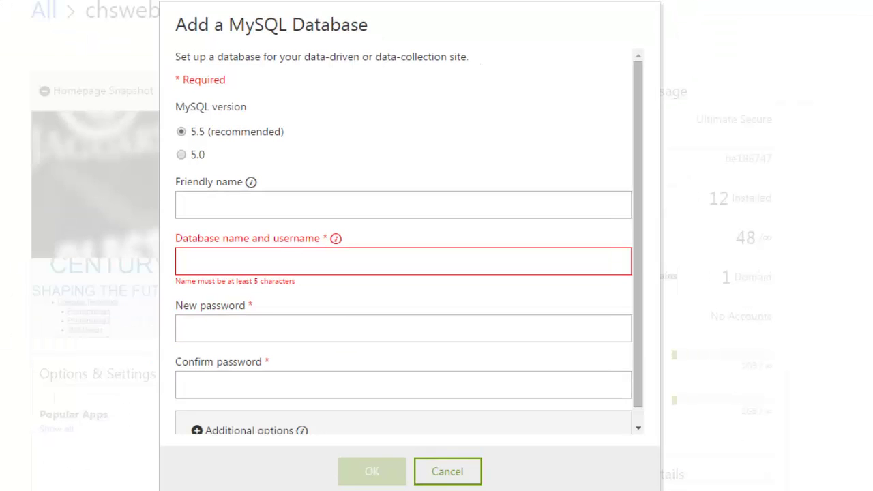
key("Escape")
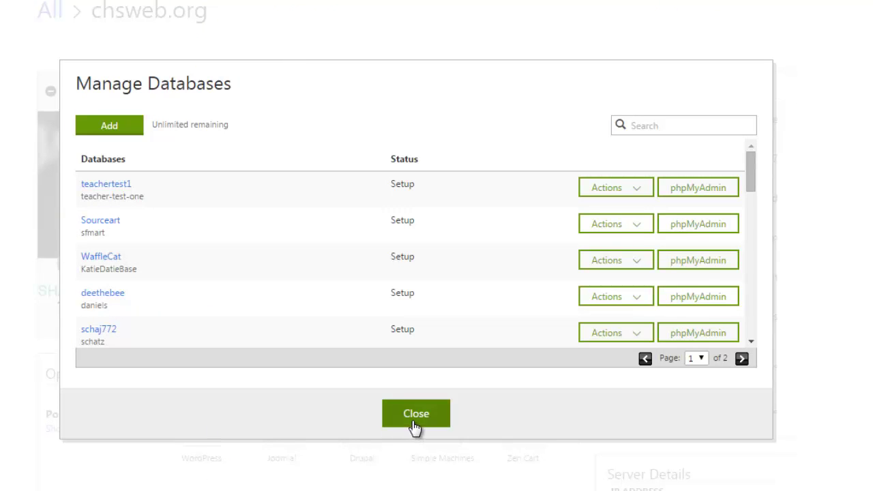
left_click(414, 414)
scroll(0, 419, "down", 5)
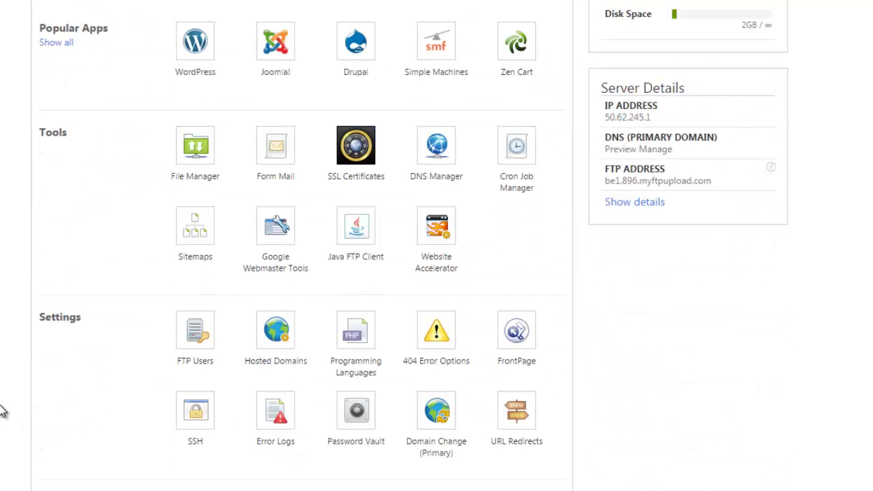
scroll(2, 411, "down", 3)
scroll(2, 411, "down", 2)
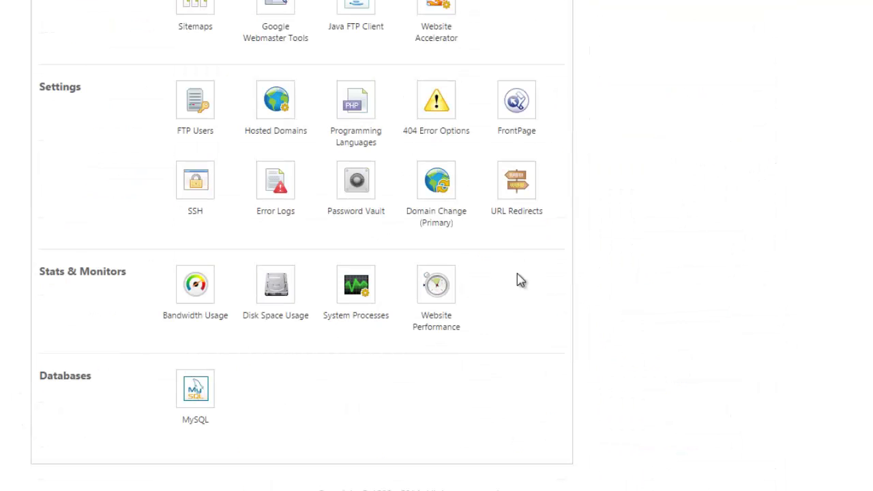
left_click(196, 393)
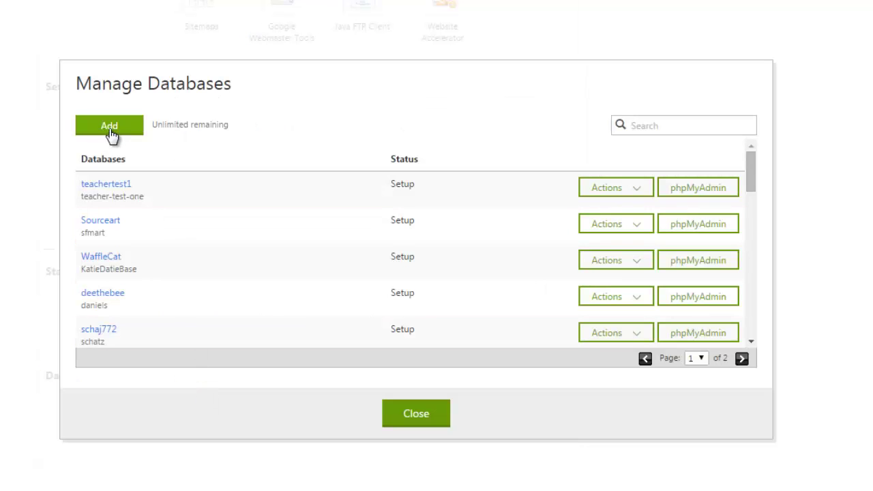
left_click(423, 414)
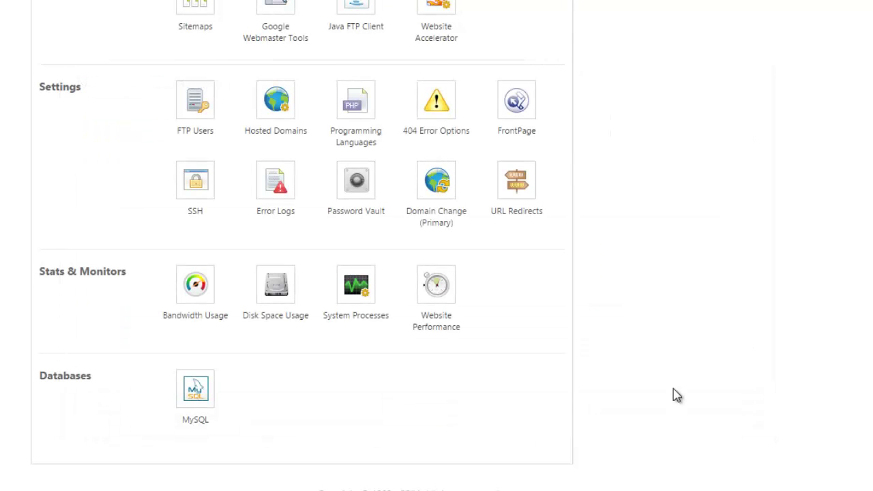
scroll(631, 379, "up", 5)
- From the local wordpress folder, open wp-config-sample.php with Edit with Notepad++
key("alt+Tab")
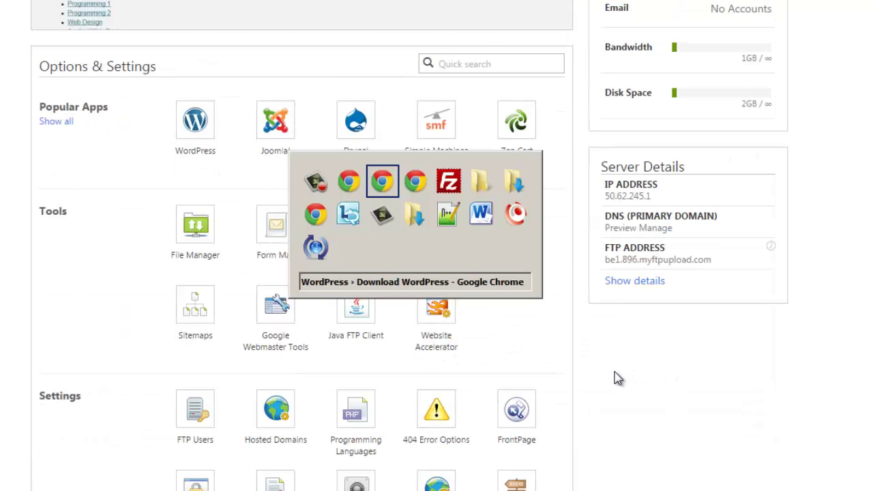
key("alt+Tab")
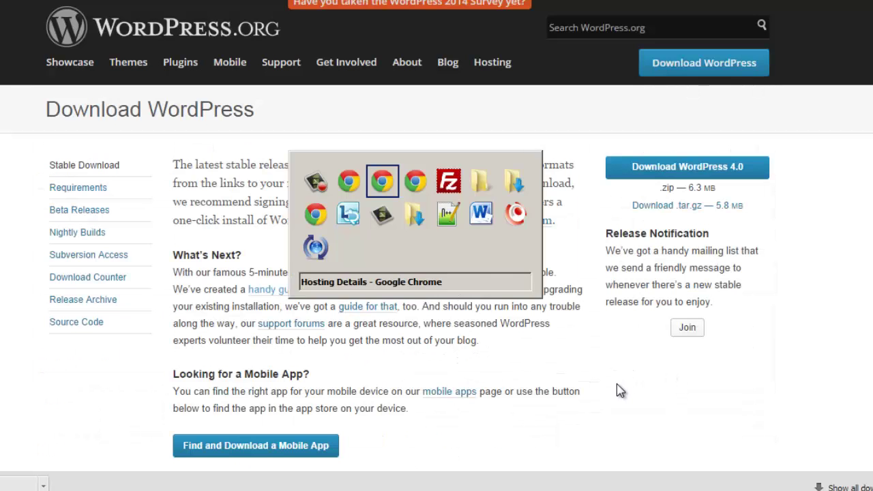
key("alt+Tab")
key("alt+Tab")
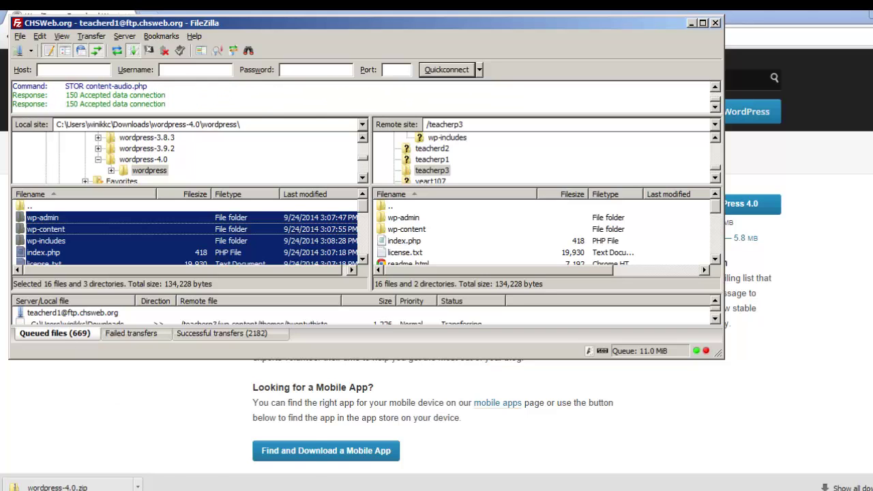
left_click(263, 488)
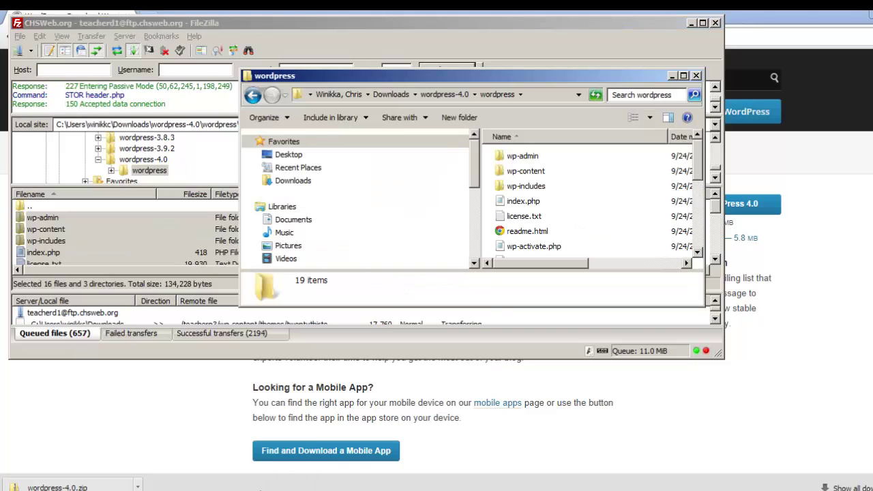
left_click_drag(638, 78, 414, 35)
scroll(472, 211, "down", 5)
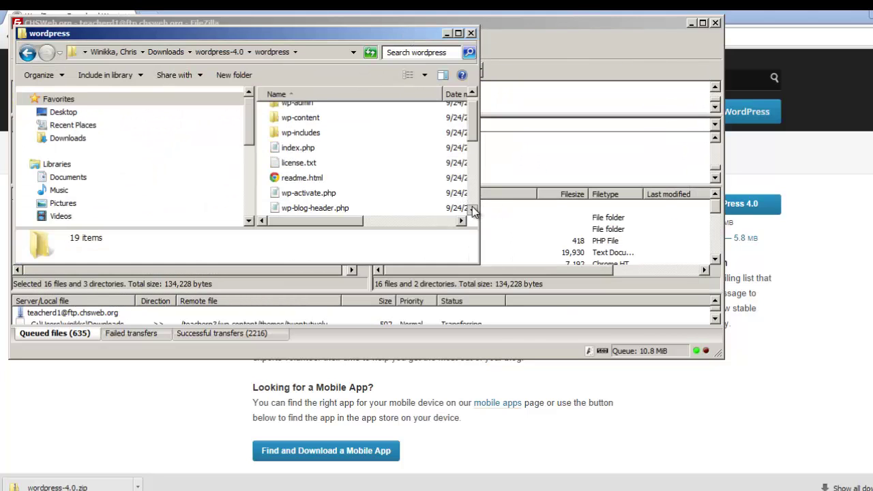
left_click(305, 178)
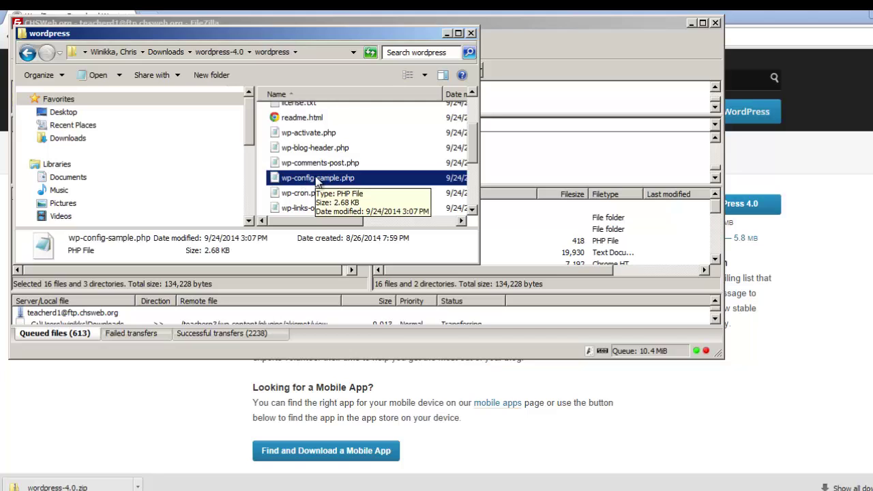
right_click(332, 181)
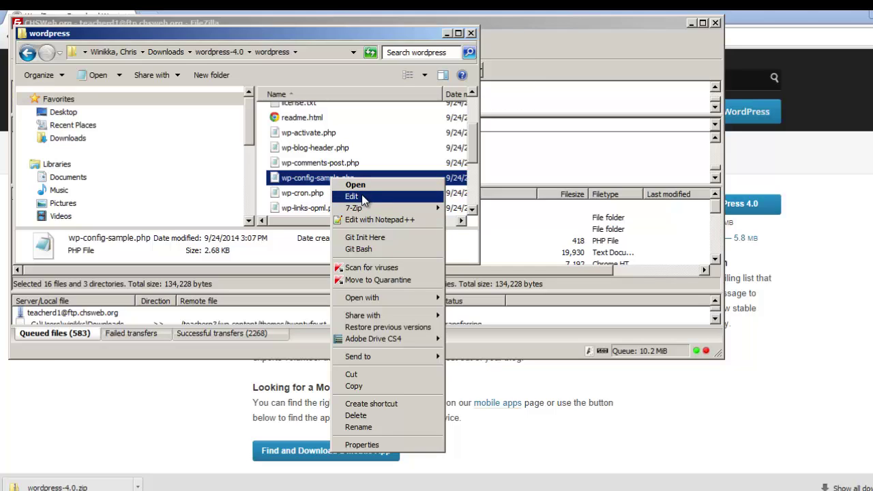
left_click(379, 220)
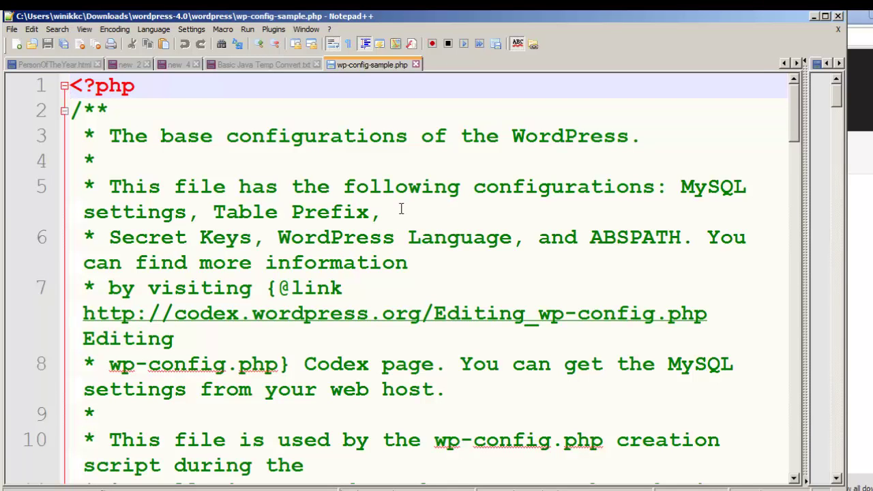
- Scroll to the MySQL settings and select database_name_here, username_here, password_here and localhost in turn
scroll(402, 208, "down", 2)
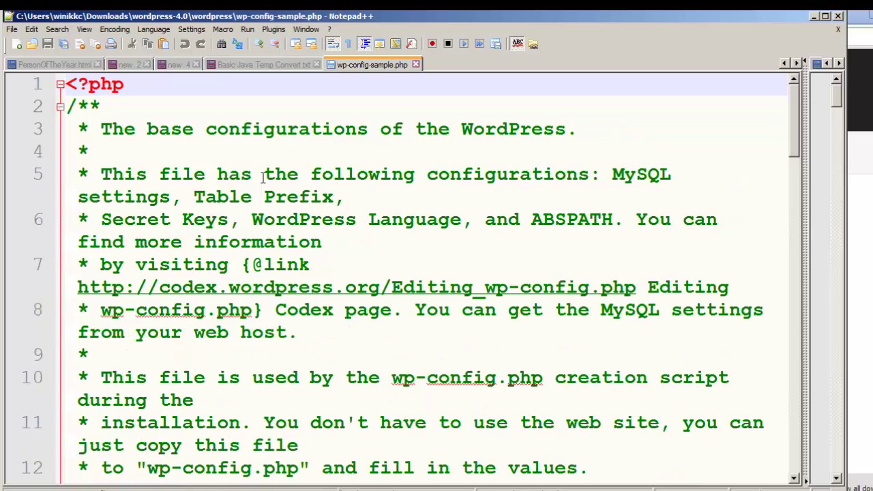
scroll(344, 220, "down", 6)
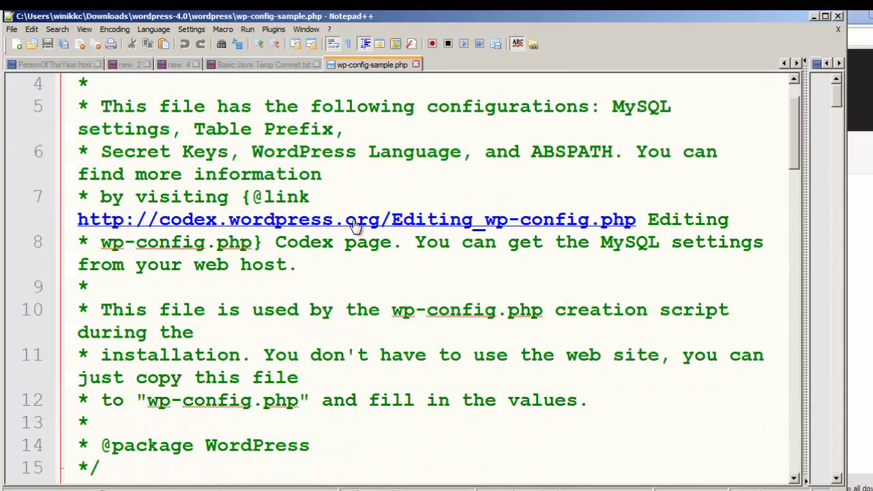
scroll(350, 219, "down", 1)
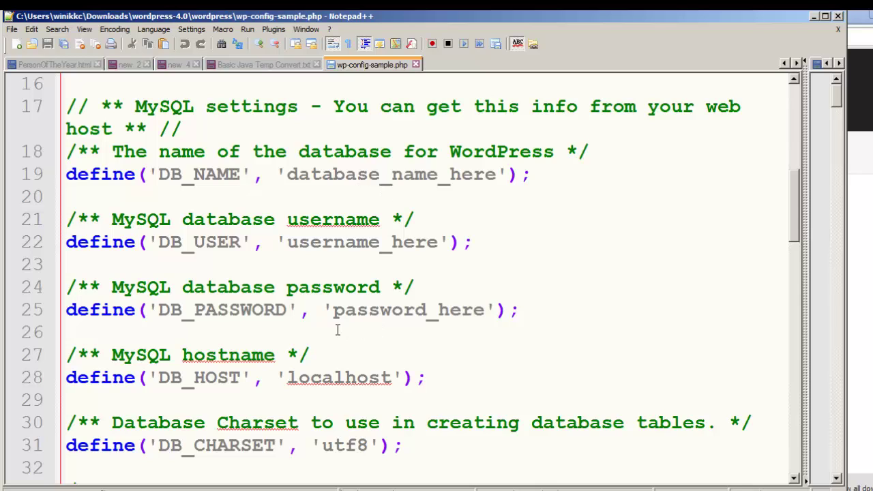
left_click_drag(288, 174, 496, 173)
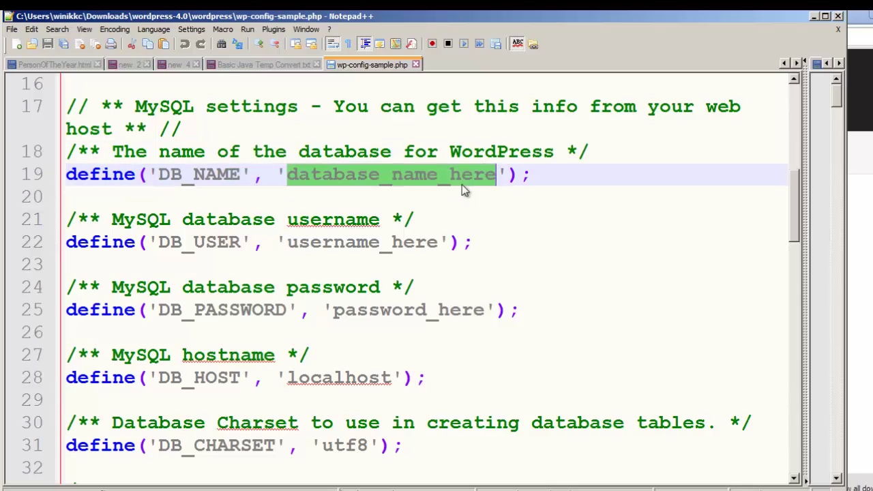
left_click_drag(288, 243, 444, 237)
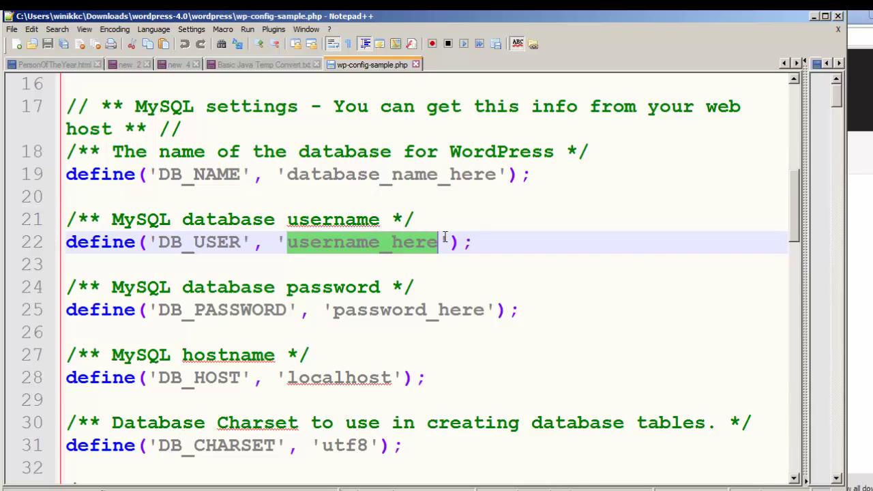
left_click_drag(333, 311, 484, 310)
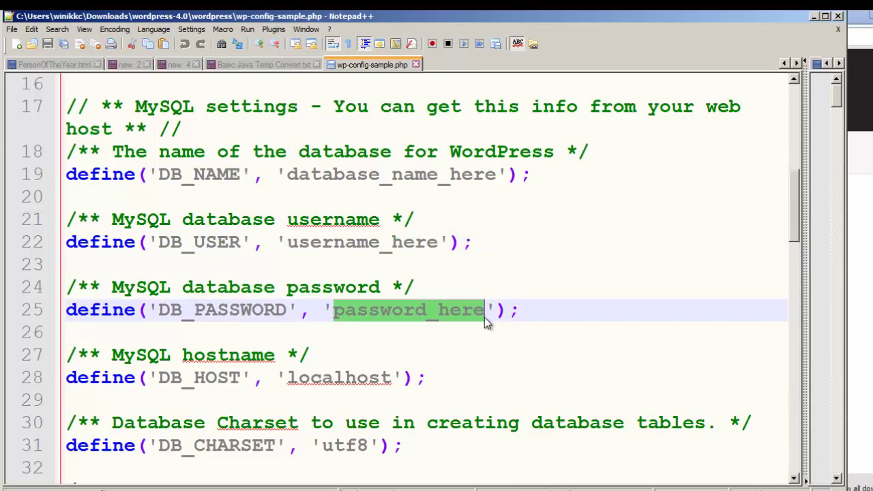
left_click_drag(287, 378, 388, 383)
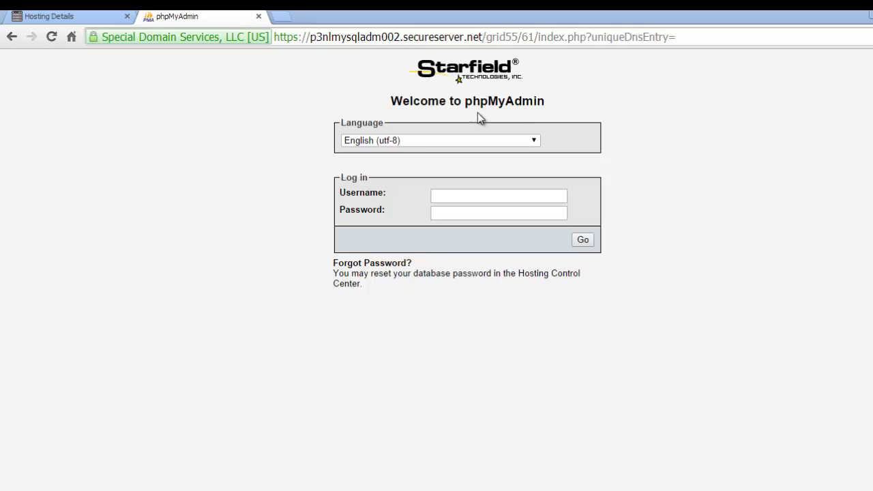
- Log in to phpMyAdmin, decline saving the password, and return to Notepad++
left_click_drag(465, 101, 556, 97)
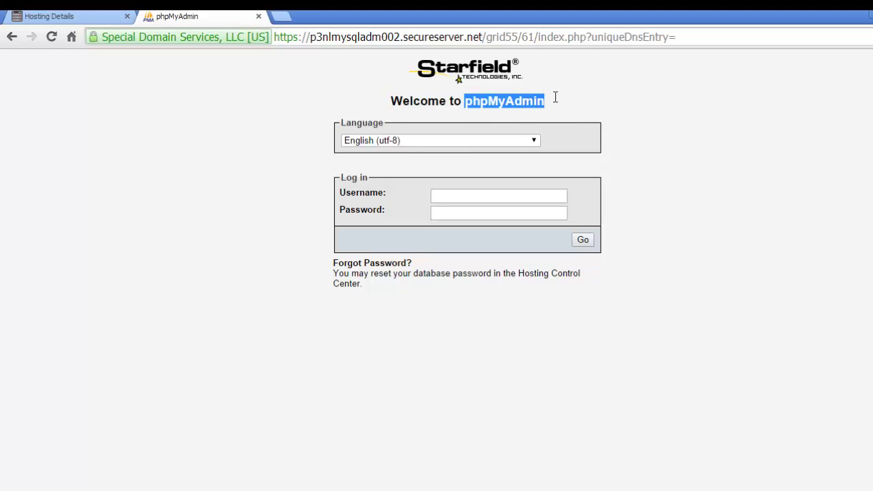
left_click(490, 197)
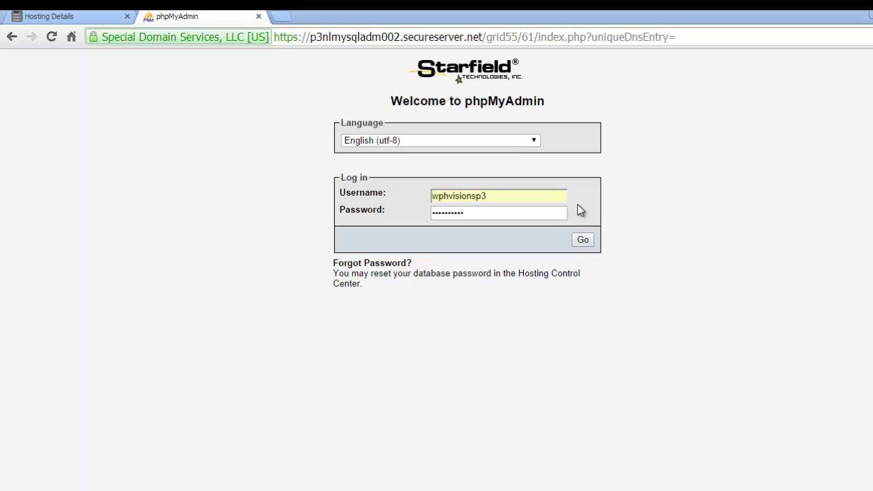
left_click(587, 242)
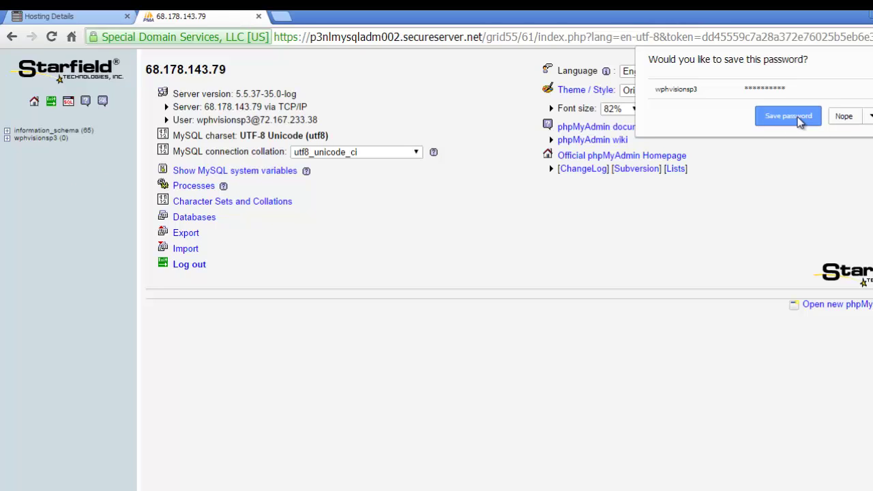
left_click(854, 121)
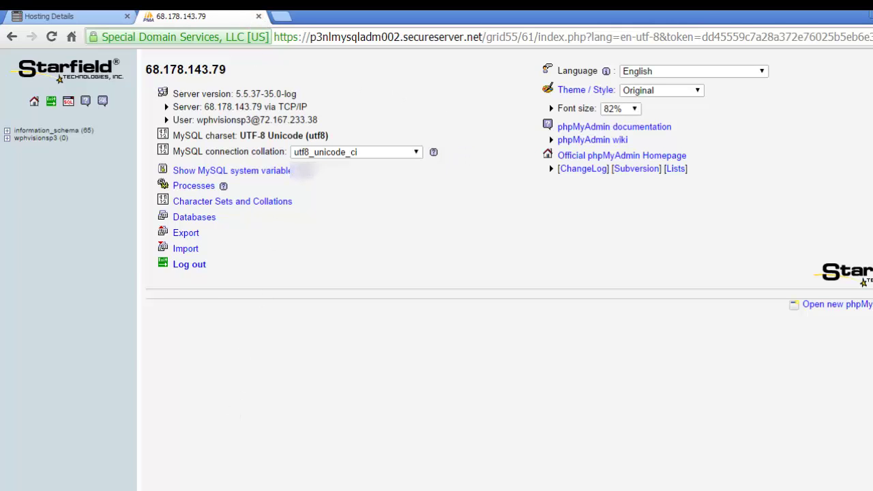
key("alt+Tab")
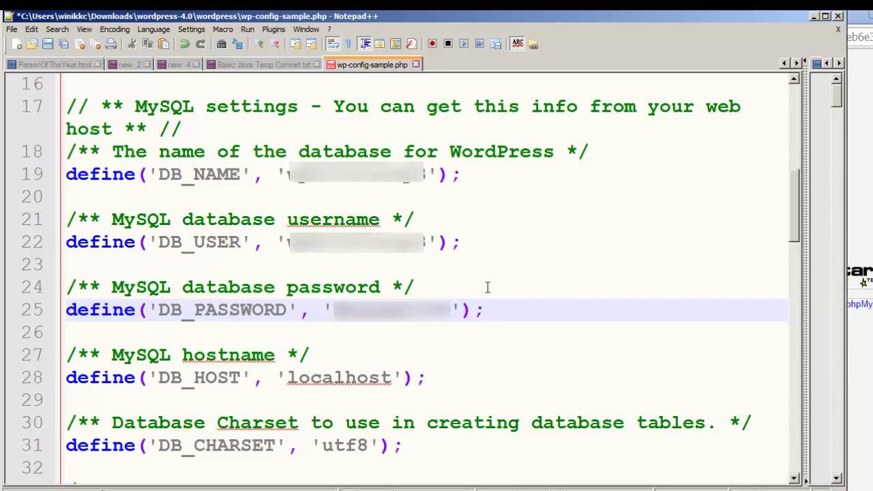
- Select the localhost value on the DB_HOST line 28, then return to the browser
key("alt+Tab")
left_click_drag(288, 378, 393, 378)
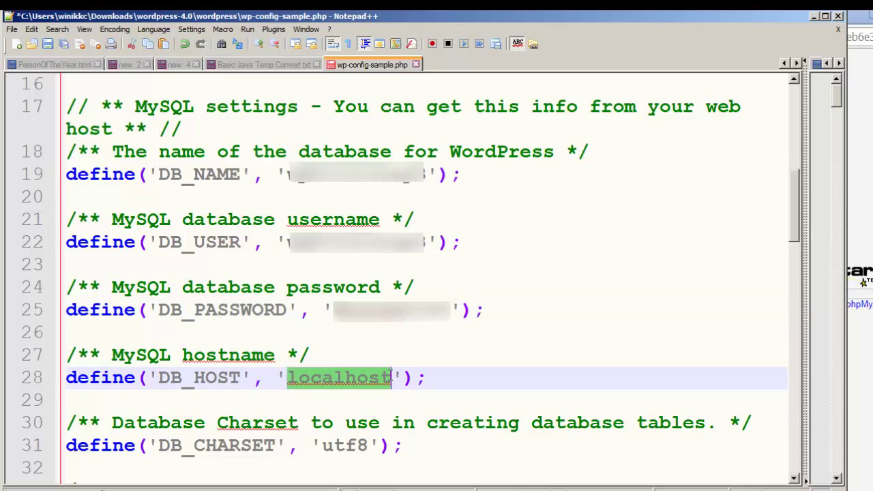
key("alt+Tab")
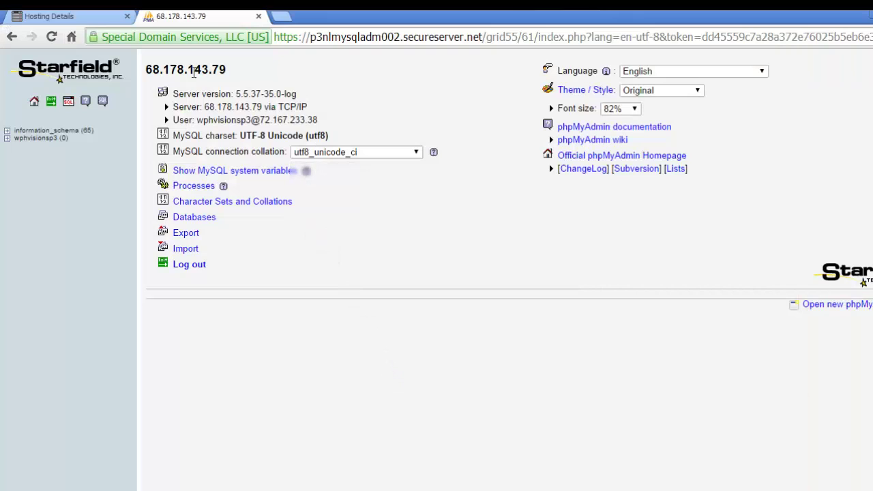
- Copy the Hostname from GoDaddy's Database Details, close the details, and return to Notepad++
left_click(69, 17)
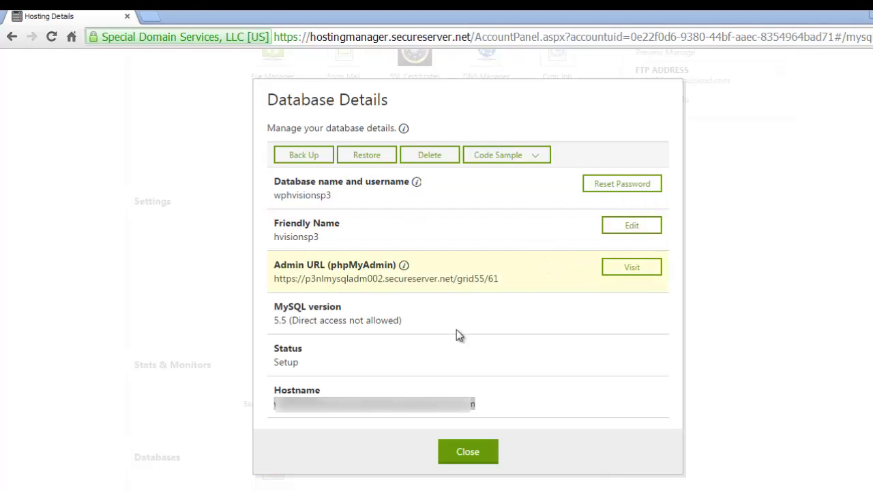
double_click(403, 403)
right_click(403, 405)
left_click(430, 413)
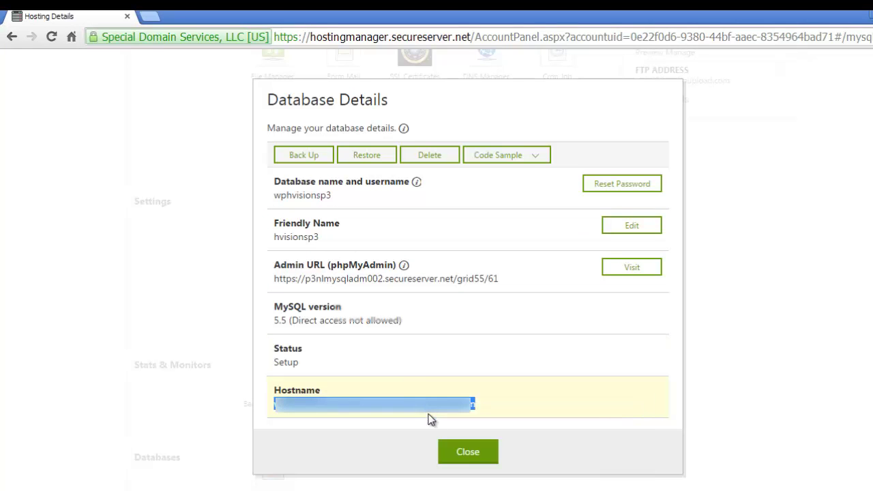
left_click(473, 450)
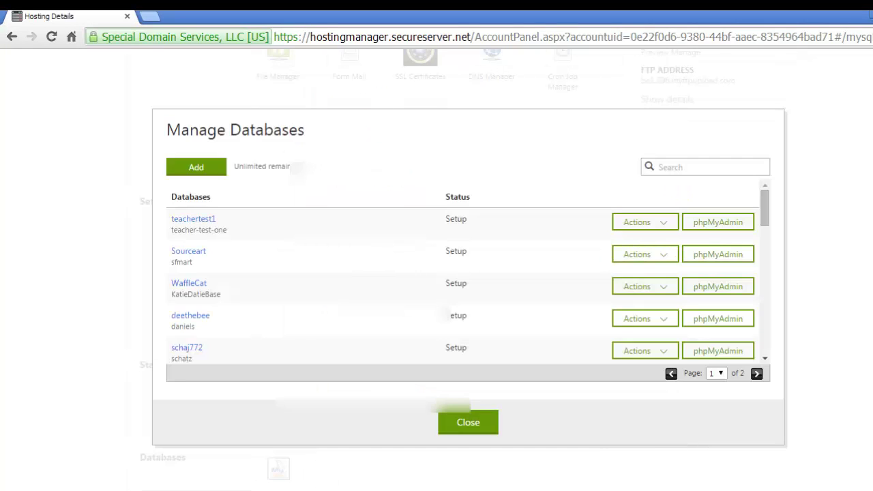
key("alt+Tab")
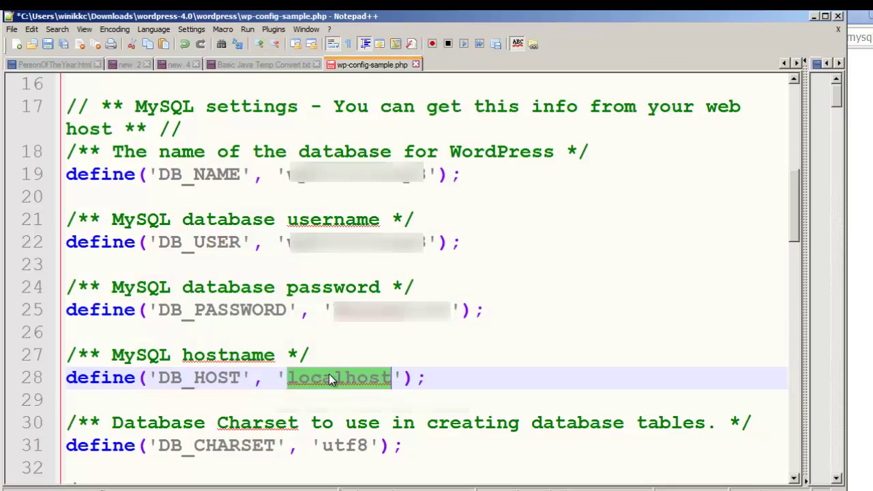
- Paste the copied hostname over localhost, then Save As wp-config.php by deleting '-sample'
right_click(328, 378)
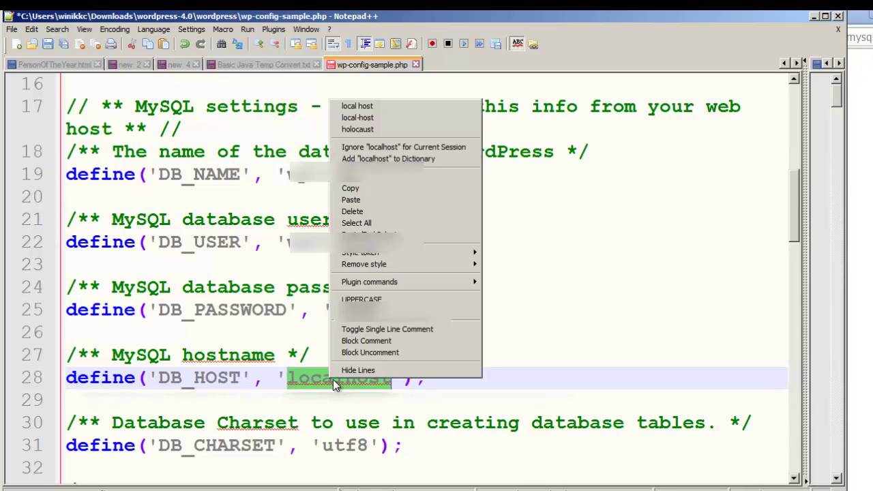
left_click(402, 199)
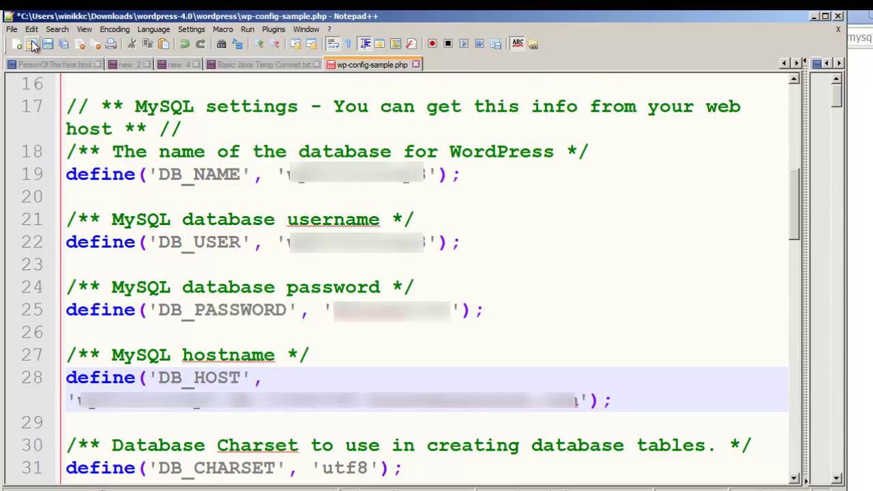
left_click(12, 29)
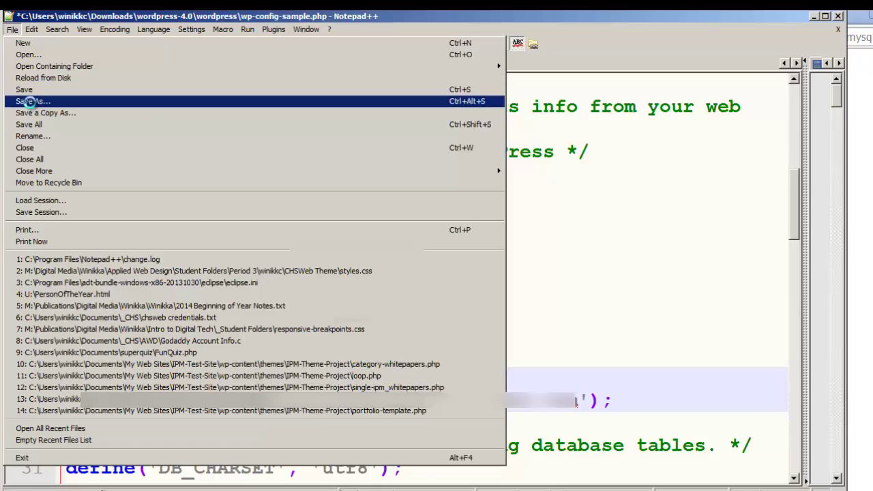
left_click(32, 101)
left_click(576, 371)
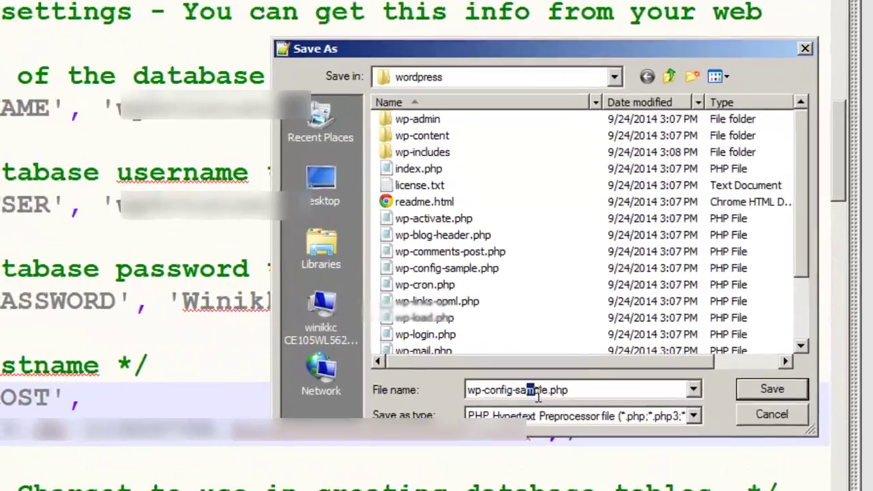
left_click_drag(585, 371, 591, 376)
left_click(504, 459)
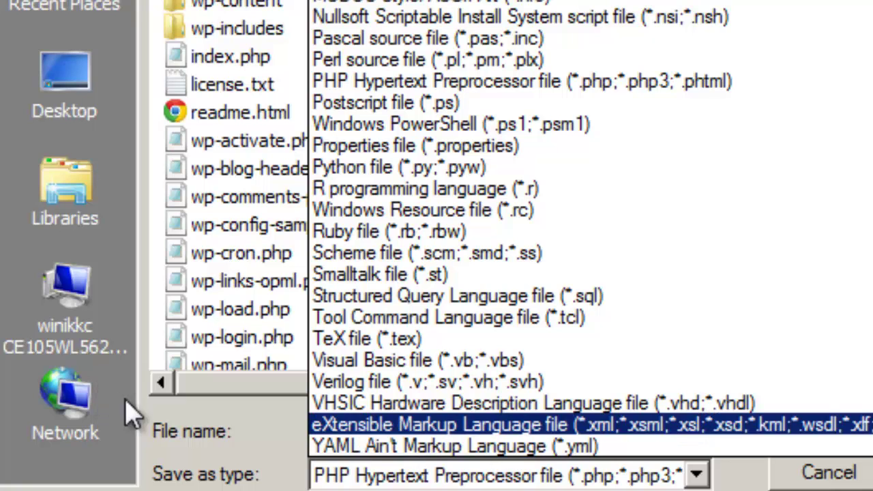
left_click(242, 440)
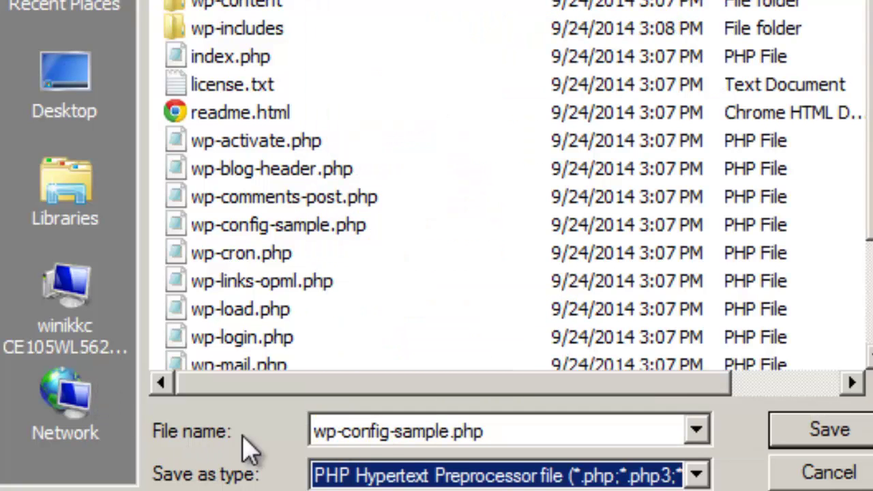
left_click(444, 425)
left_click_drag(394, 432, 440, 432)
key("Delete")
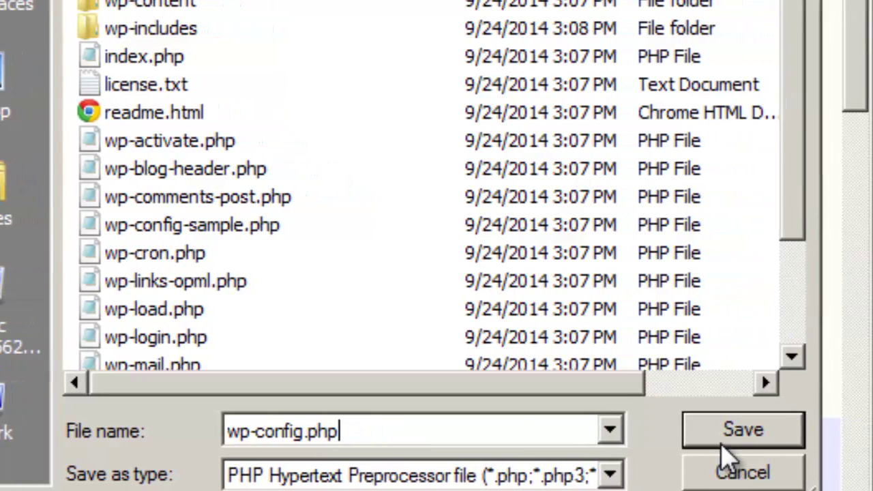
left_click(762, 442)
- Stop and remove all queued uploads in FileZilla's transfer queue
key("alt+Tab")
key("alt+Tab")
key("alt+Tab")
key("alt+Tab")
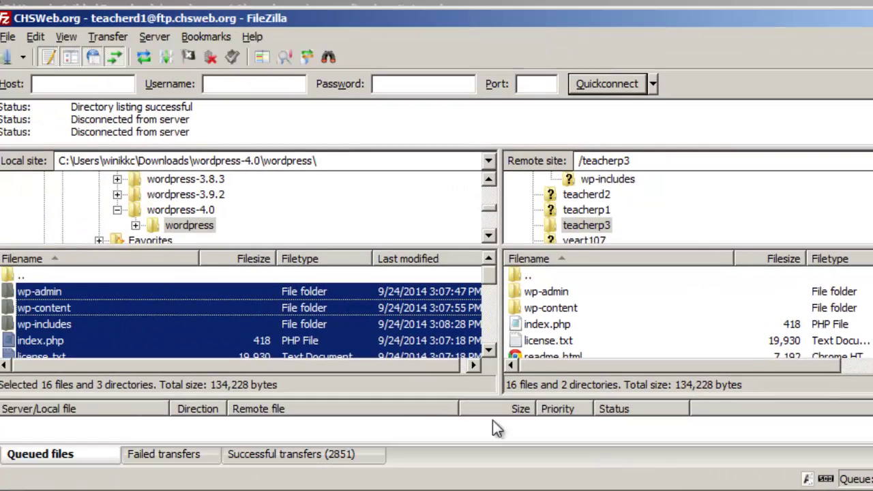
scroll(487, 353, "down", 3)
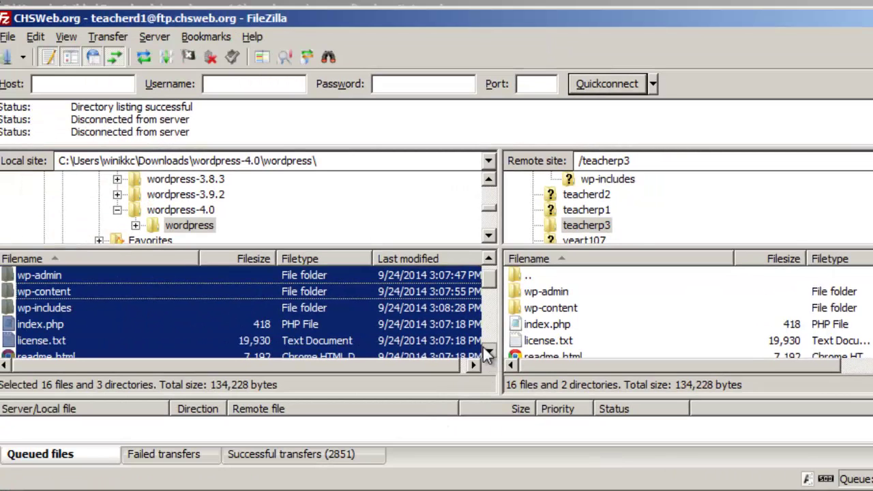
right_click(154, 326)
left_click(158, 335)
left_click(124, 326)
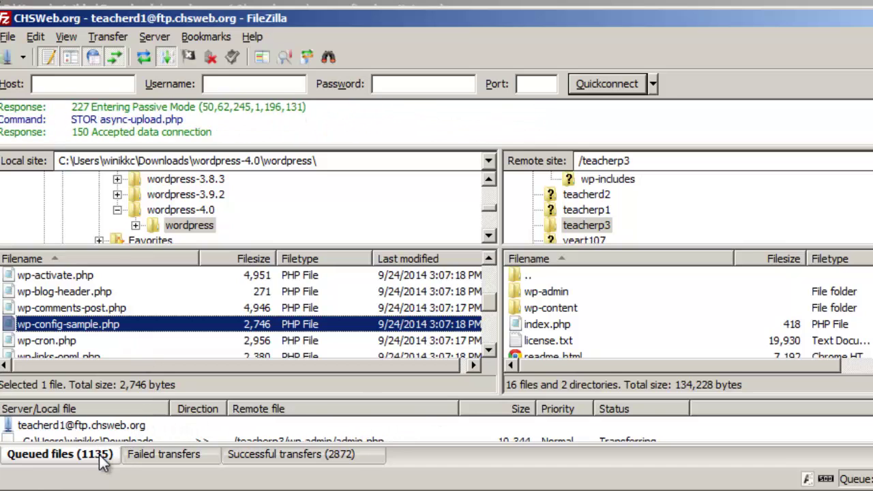
right_click(106, 431)
left_click(168, 459)
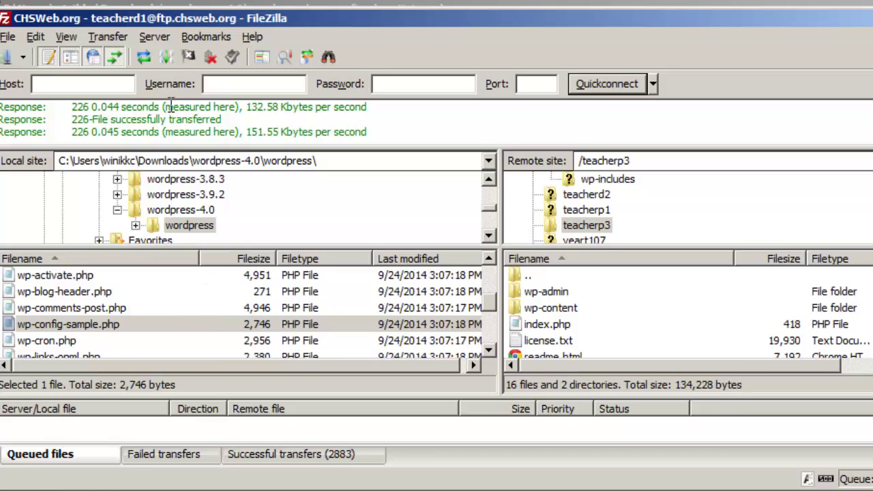
- Refresh the file lists and upload the new wp-config.php to the server
left_click(143, 60)
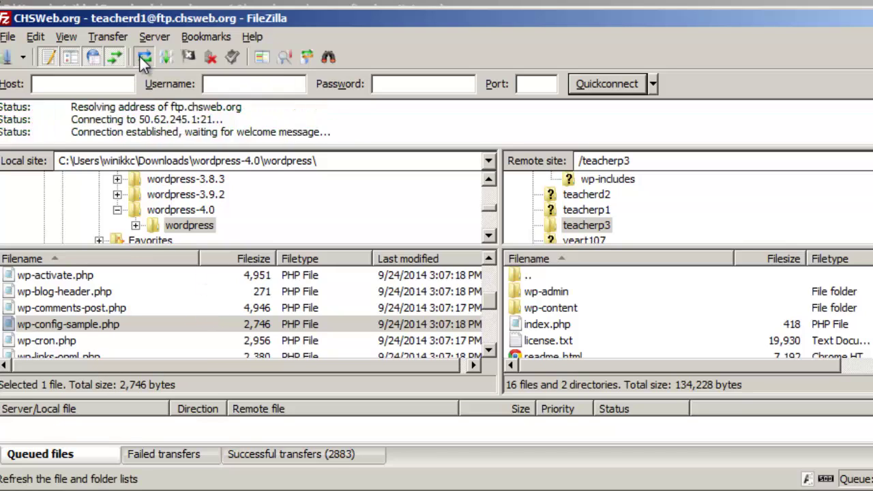
left_click(52, 343)
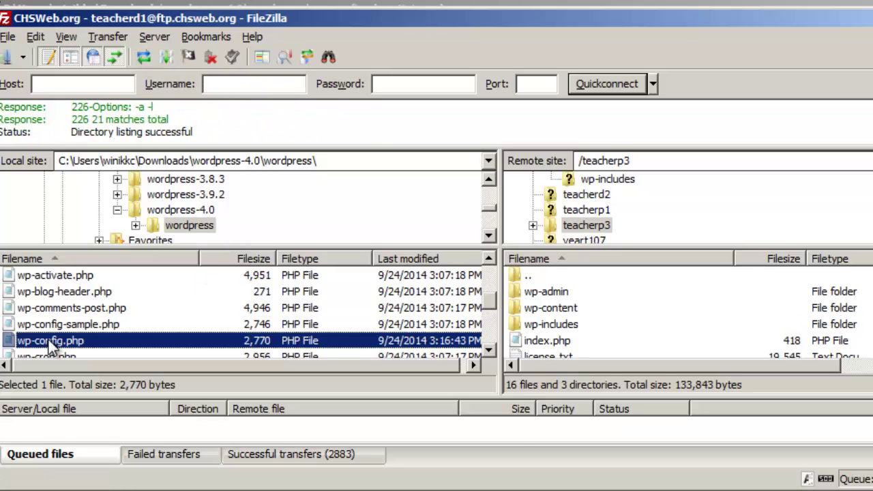
double_click(51, 344)
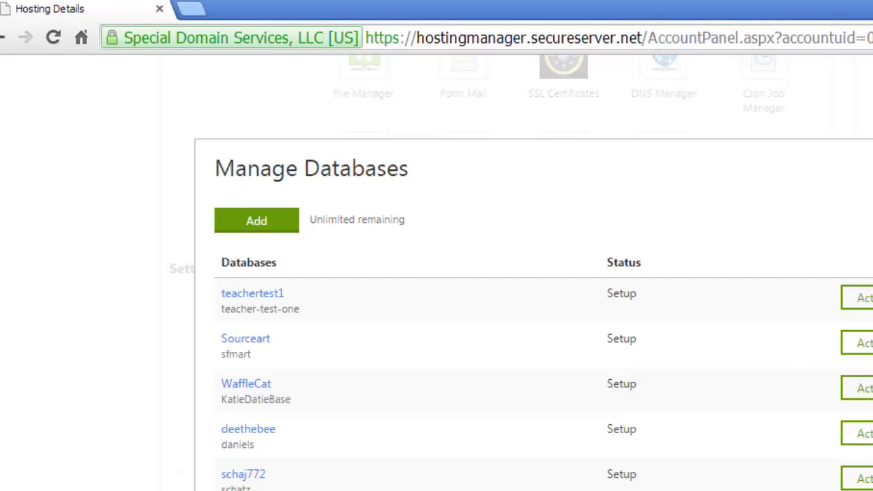
- In a new tab, enter teacherp3.chsweb.org and load the WordPress installer
left_click(191, 8)
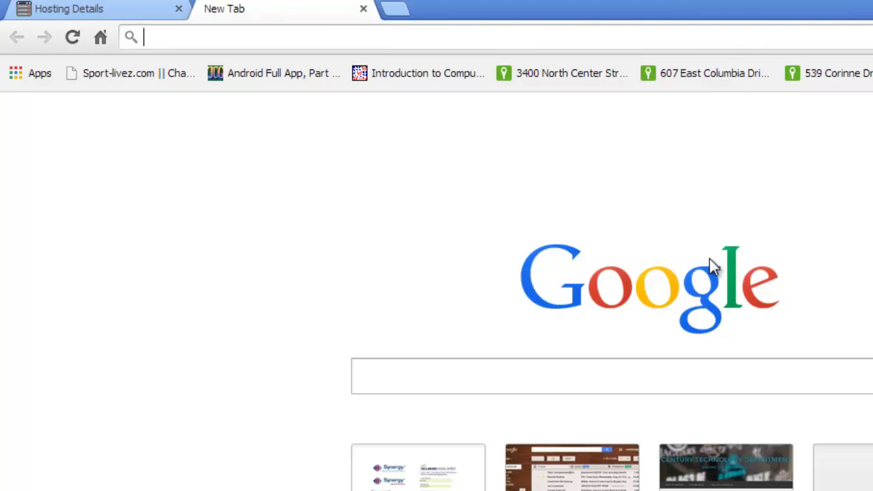
type("teacher")
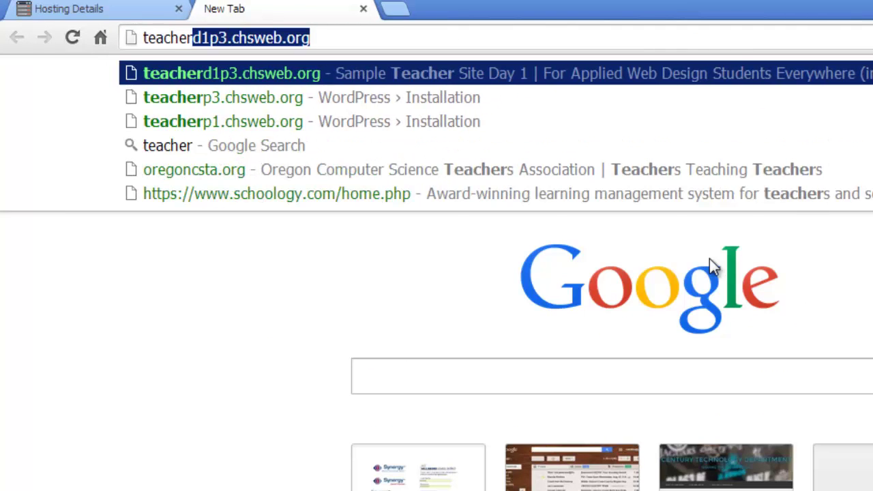
type("pe")
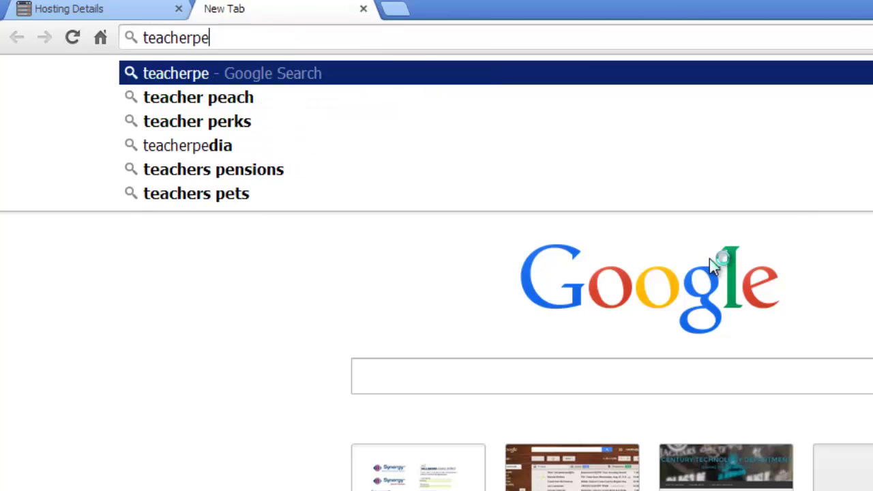
key("BackSpace")
type("3.chs")
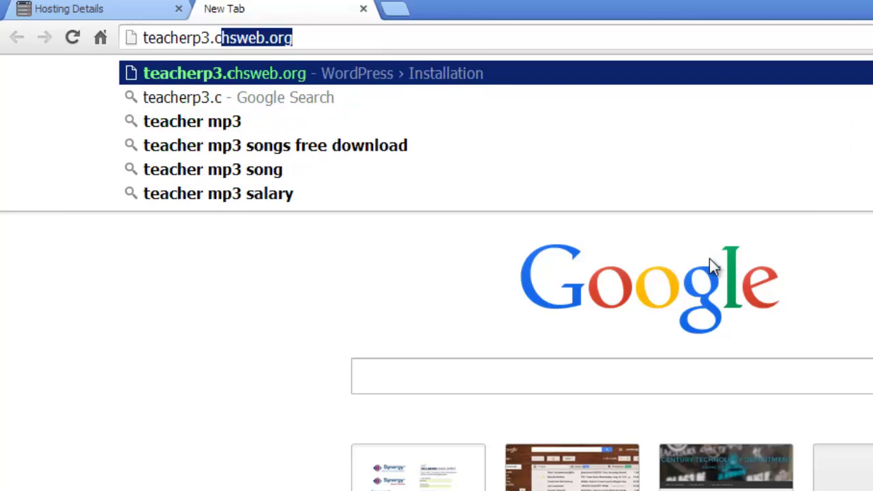
type("web.org")
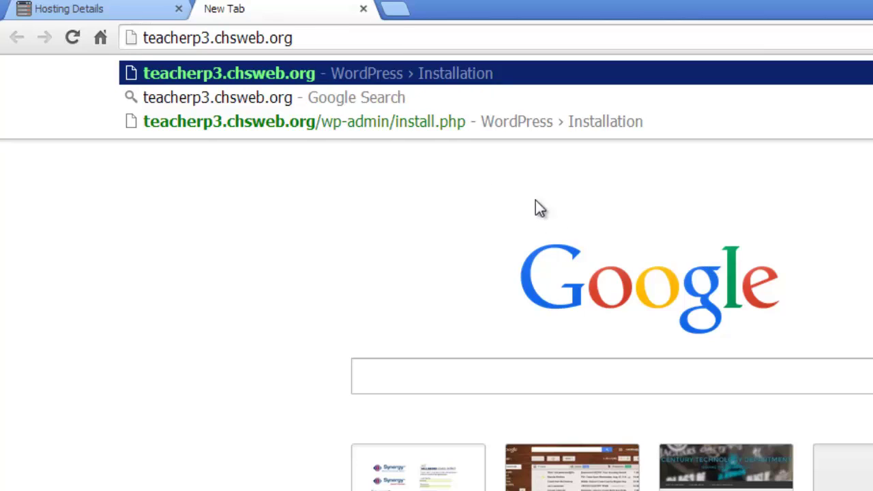
left_click_drag(214, 38, 340, 37)
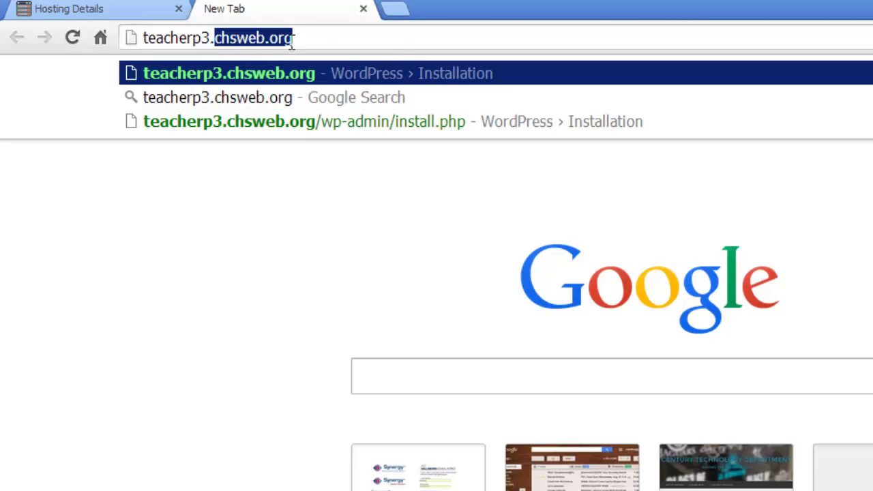
left_click_drag(212, 38, 96, 38)
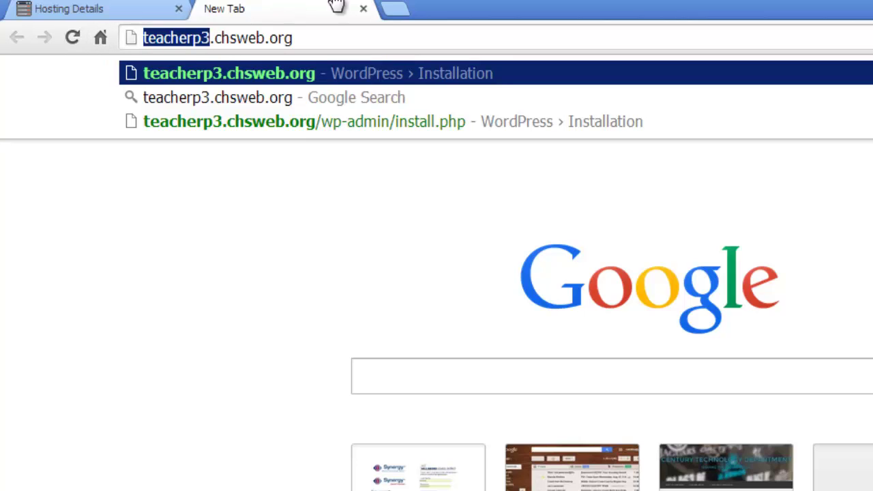
left_click_drag(307, 40, 103, 35)
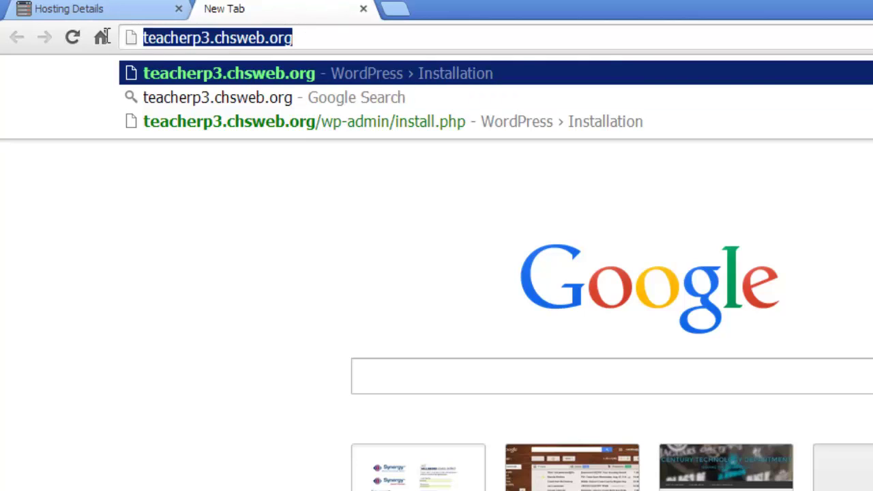
left_click(308, 35)
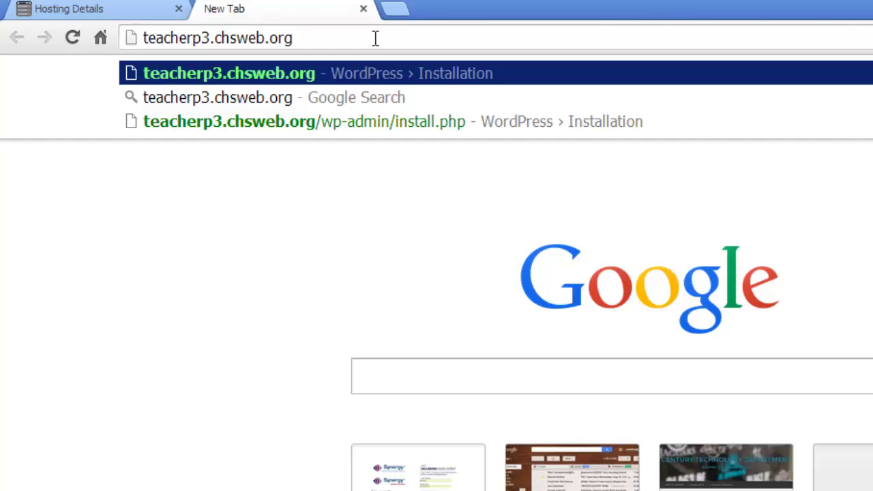
key("Return")
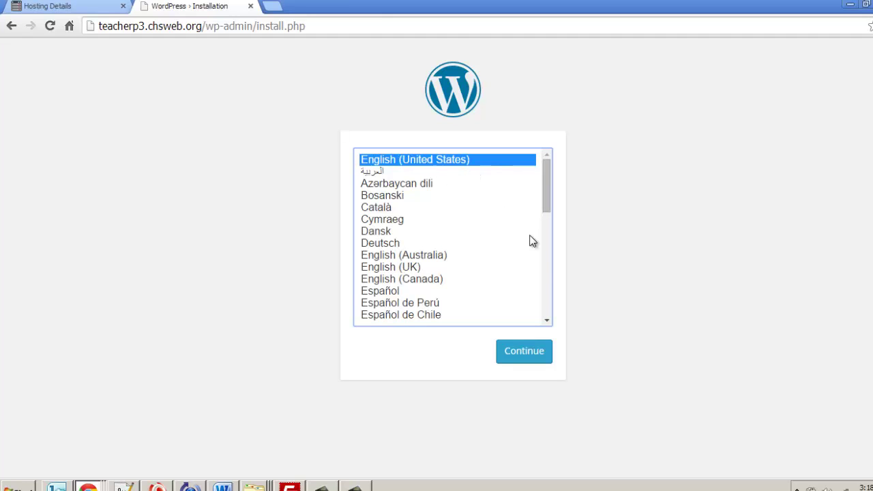
- Continue in English (United States) and set the site title to 'Teacher WordPress Sample Period 3'
left_click(529, 359)
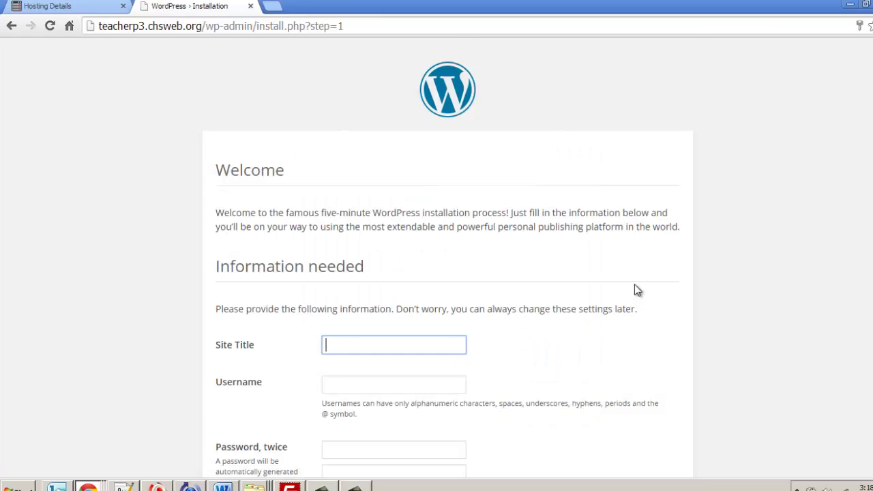
scroll(627, 266, "down", 2)
type("Teacher")
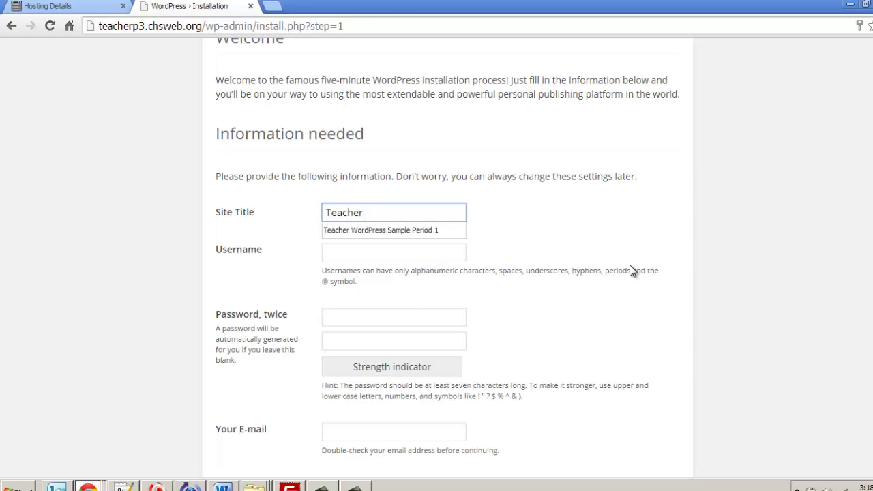
key("Down")
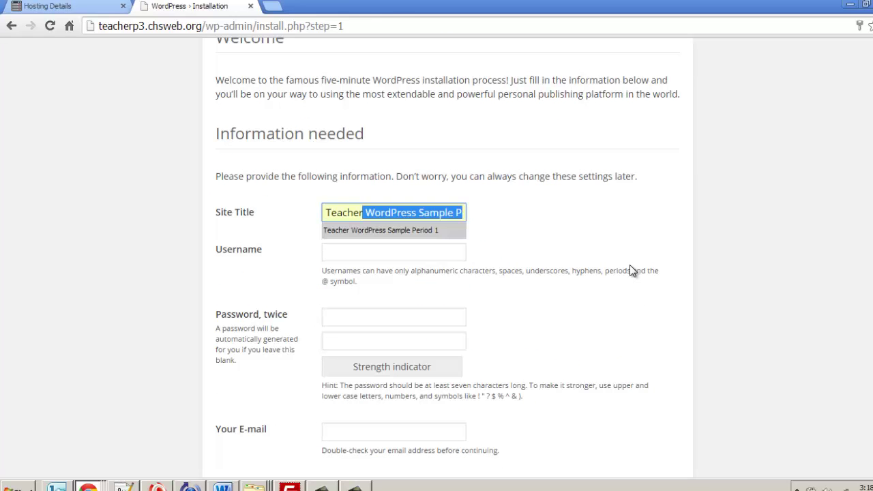
key("Return")
key("BackSpace")
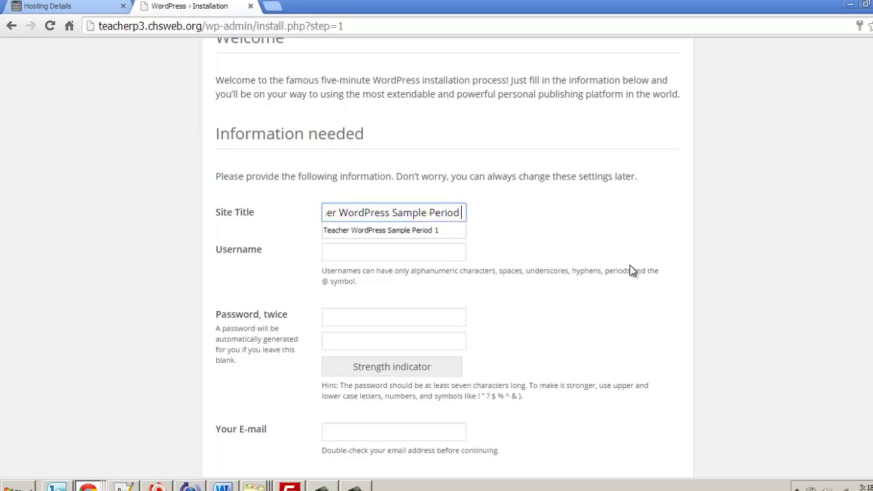
type("3")
- Enter dev as the admin username
left_click(406, 252)
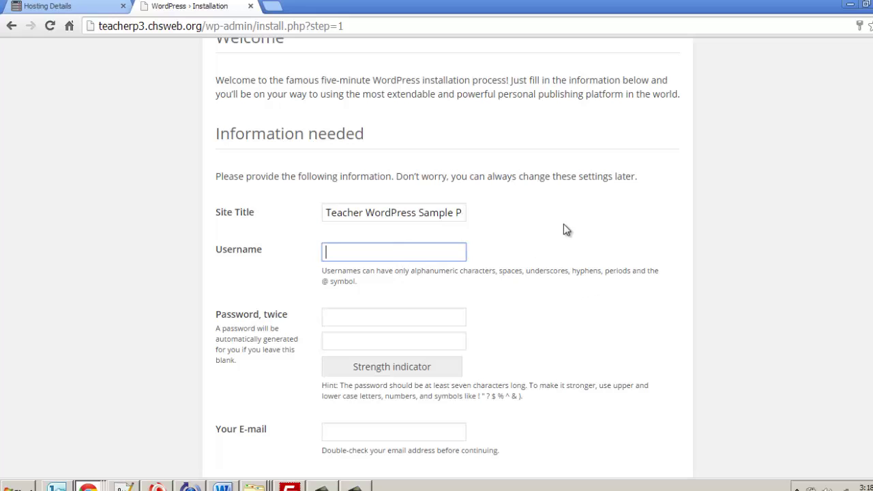
type("admin")
key("BackSpace")
key("BackSpace")
key("BackSpace")
key("BackSpace")
key("BackSpace")
type("deve")
key("BackSpace")
key("Tab")
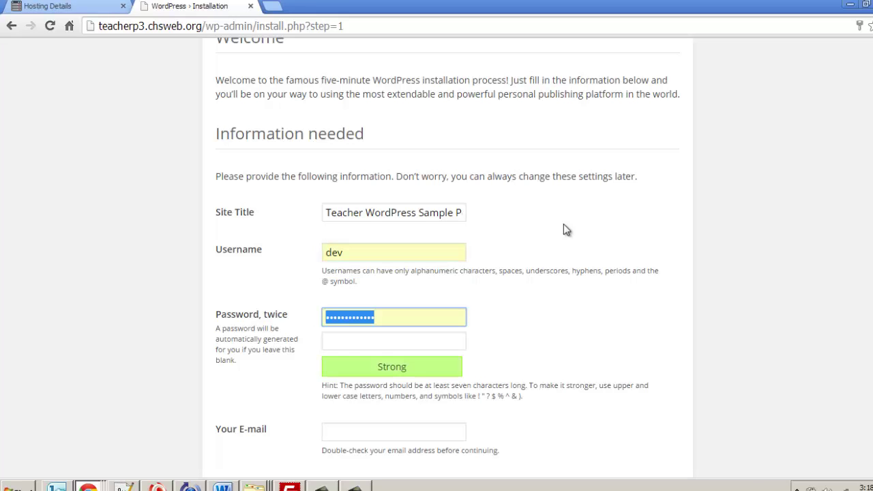
- Type the admin password in both password fields so they match and rate Strong
key("Tab")
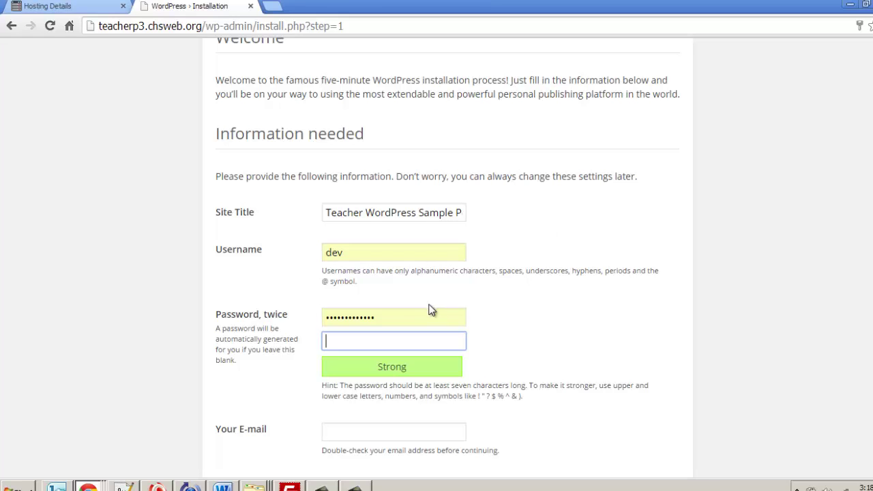
double_click(405, 317)
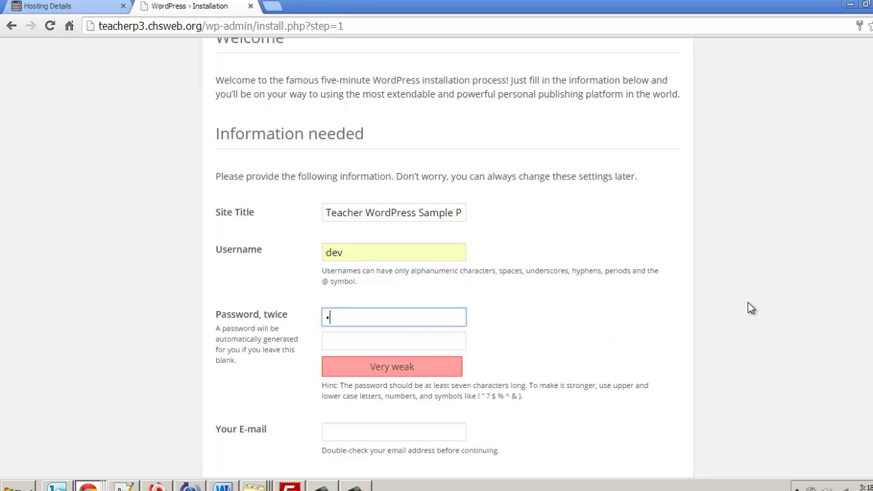
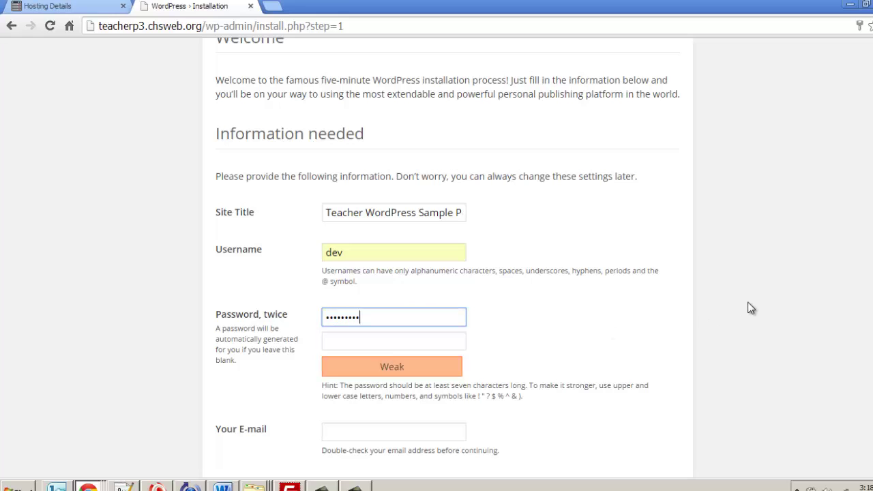
key("Tab")
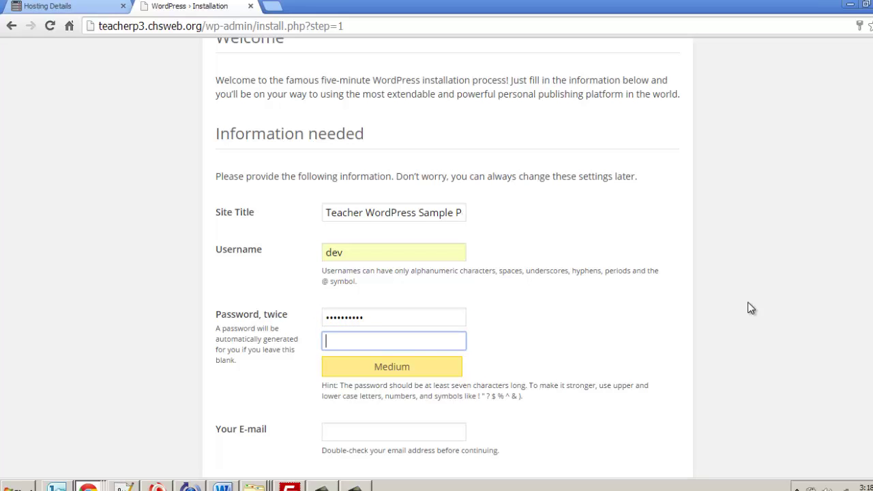
double_click(394, 316)
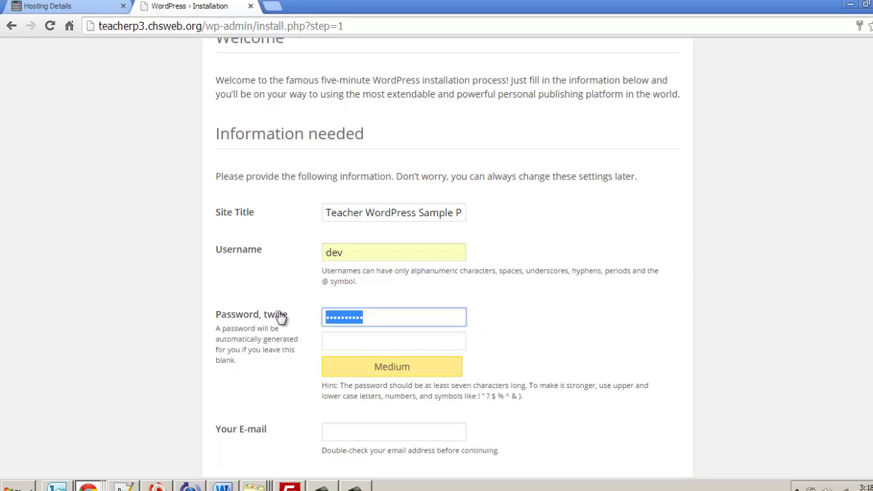
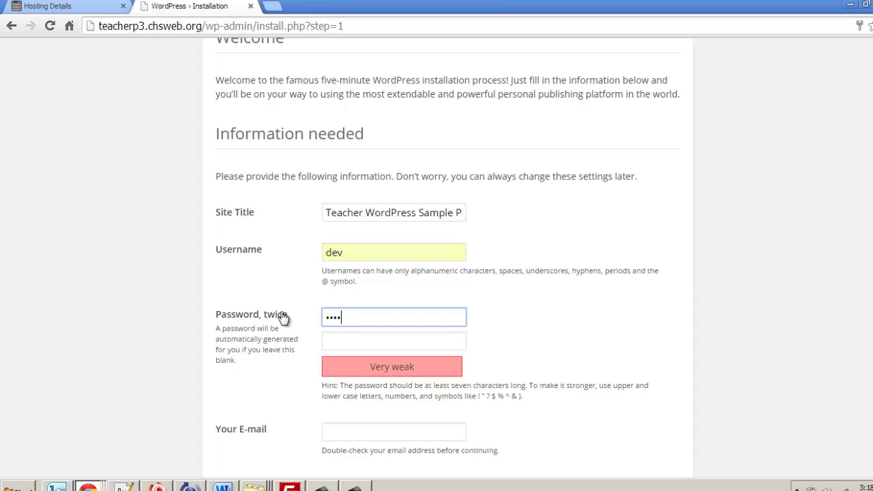
key("Tab")
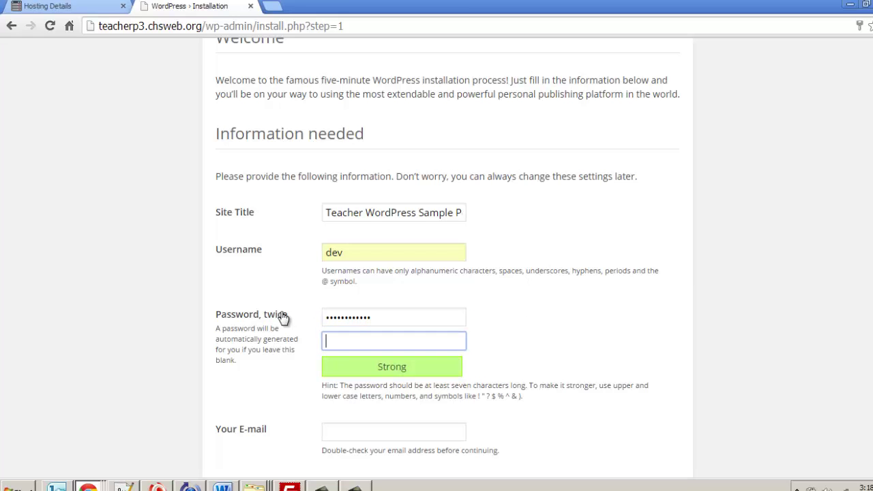
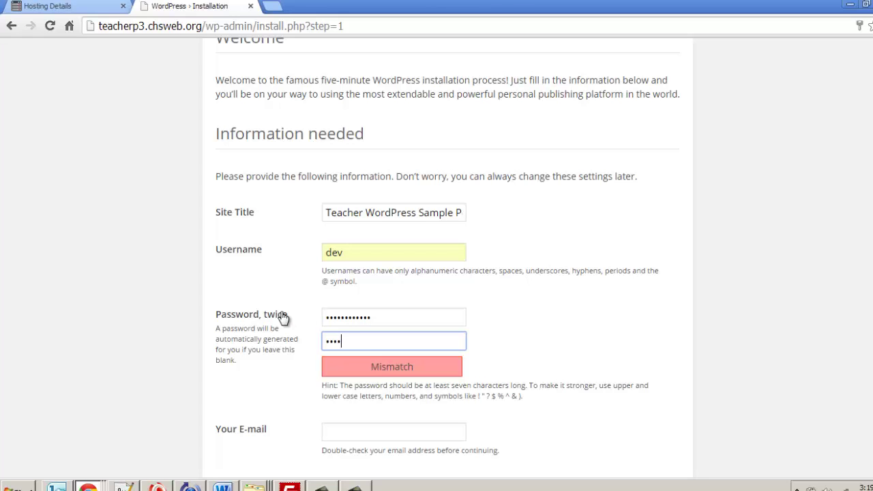
left_click(384, 318)
type("a")
left_click(386, 341)
- Autofill the admin e-mail, turn off search-engine indexing, and run the WordPress install
type("a")
scroll(406, 334, "down", 2)
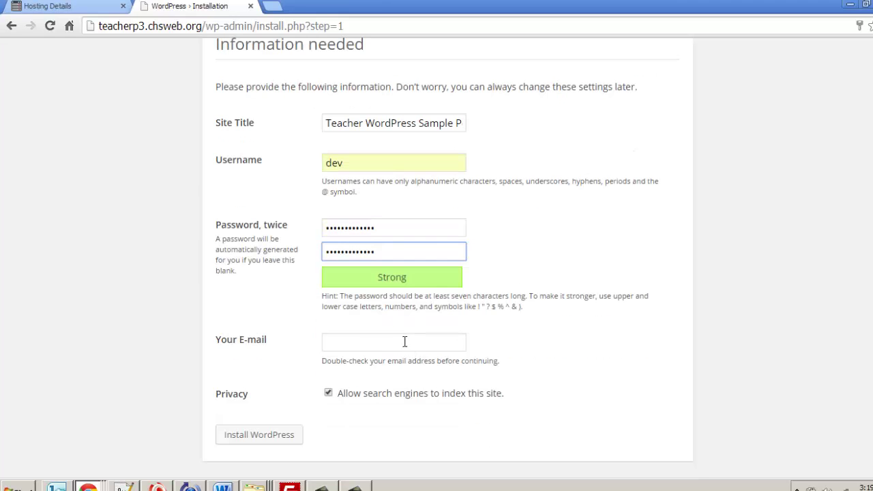
left_click(402, 341)
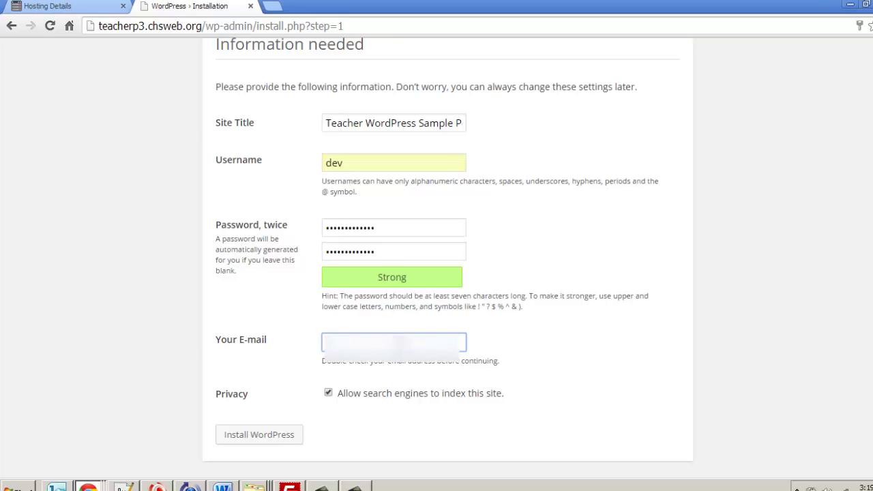
type("t")
key("Down")
key("Return")
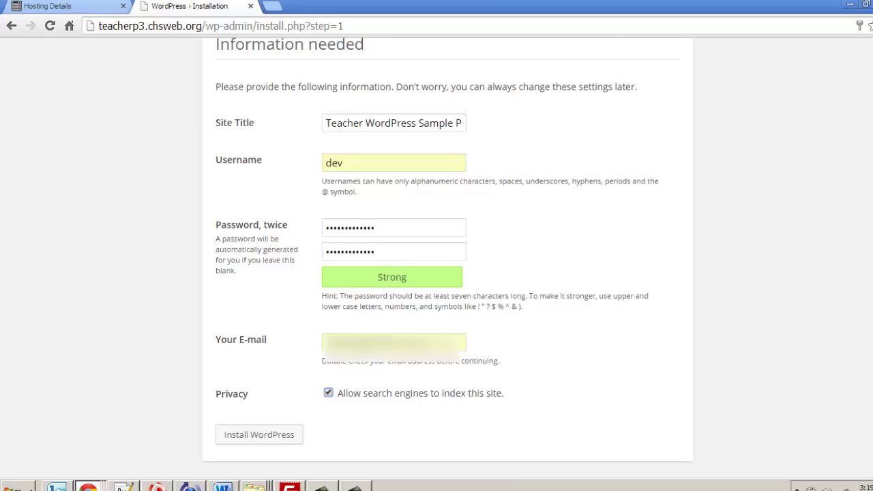
left_click(329, 394)
left_click(274, 435)
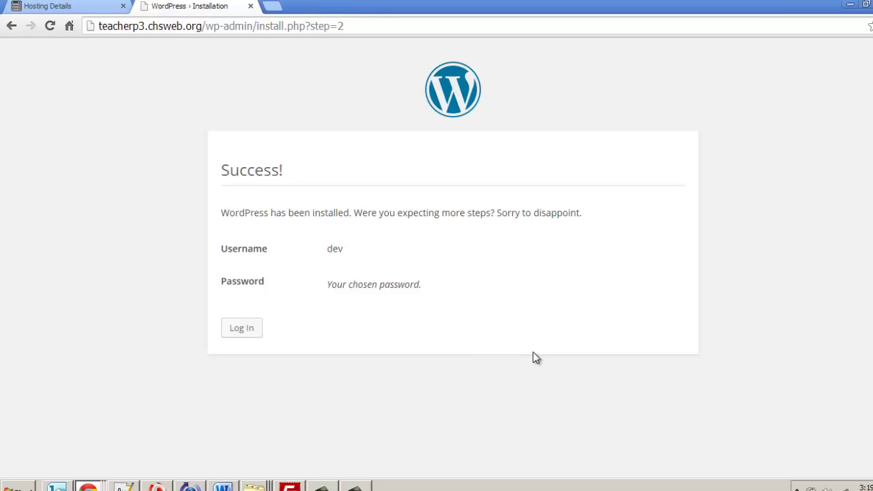
- Go to the admin login page and sign in as dev, re-entering the password after the empty-field error
left_click(249, 333)
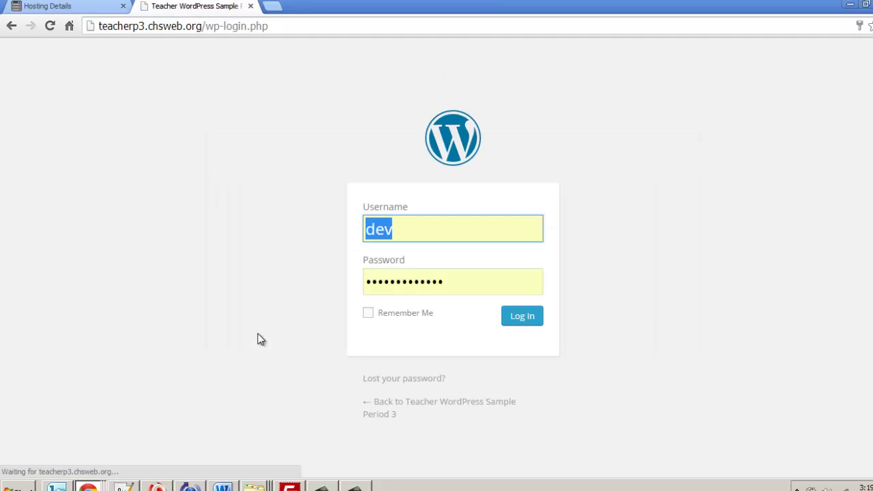
left_click(514, 324)
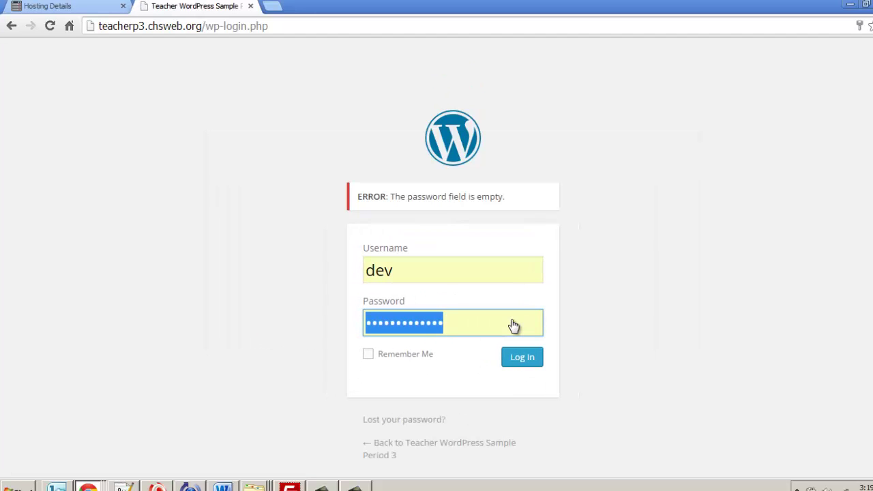
type("•••••")
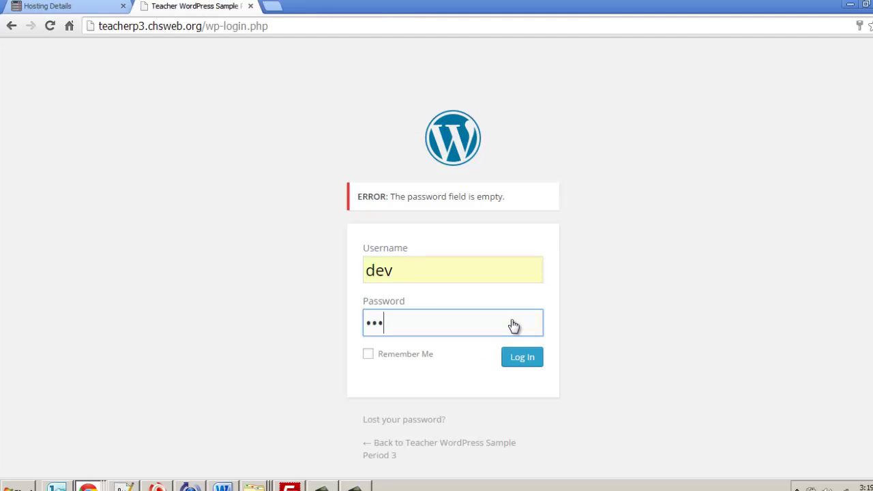
type("••••••••")
key("Return")
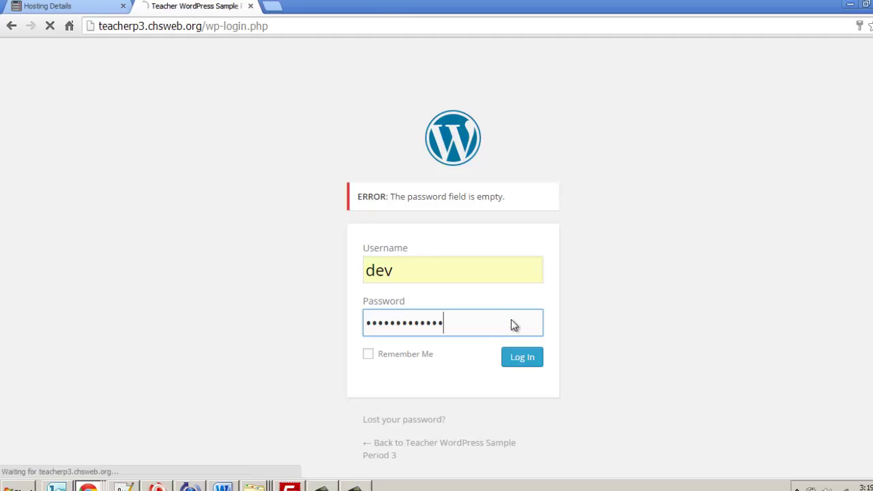